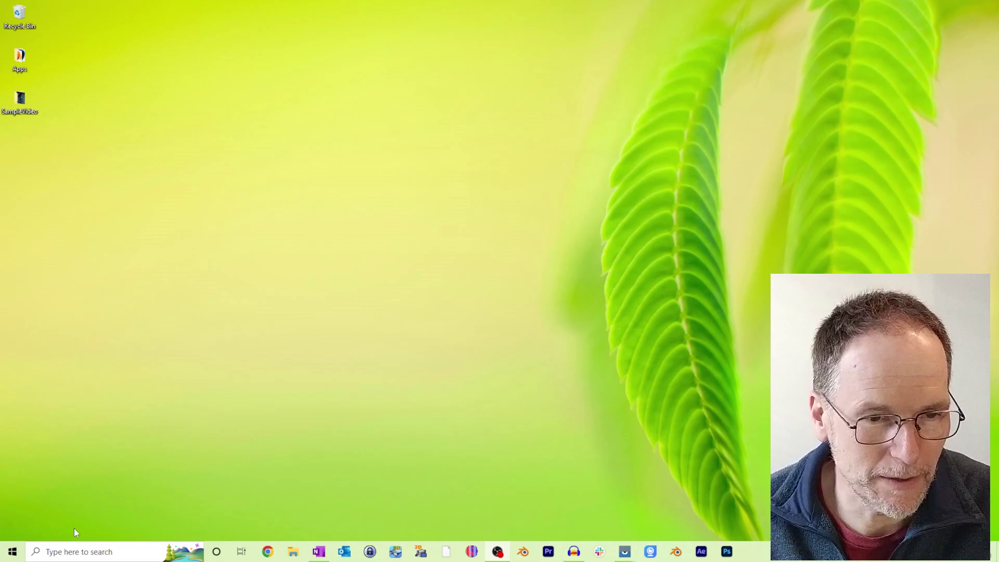
Launch VLC from the recent apps and open the Media > Open Network Stream dialog
left_click(76, 551)
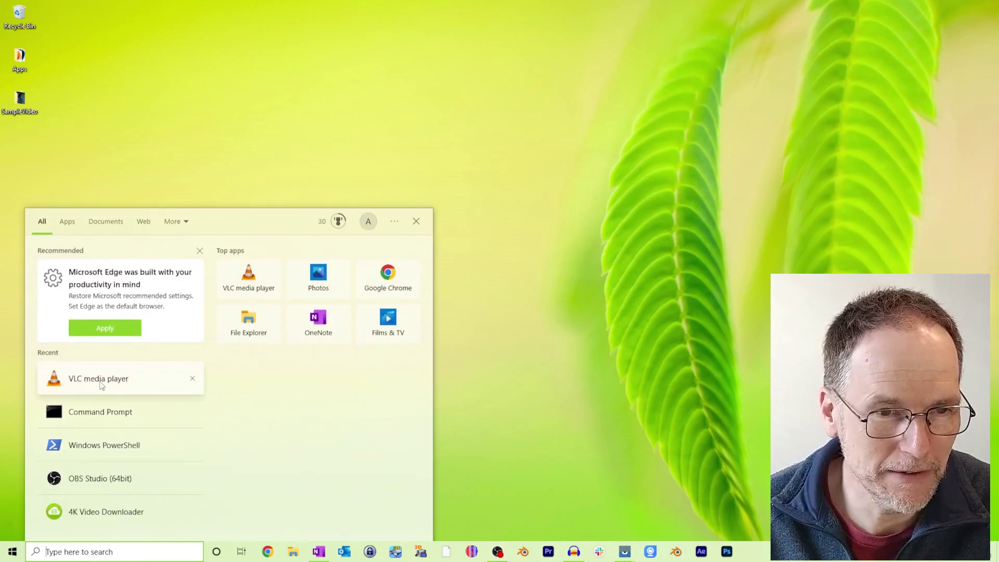
left_click(102, 385)
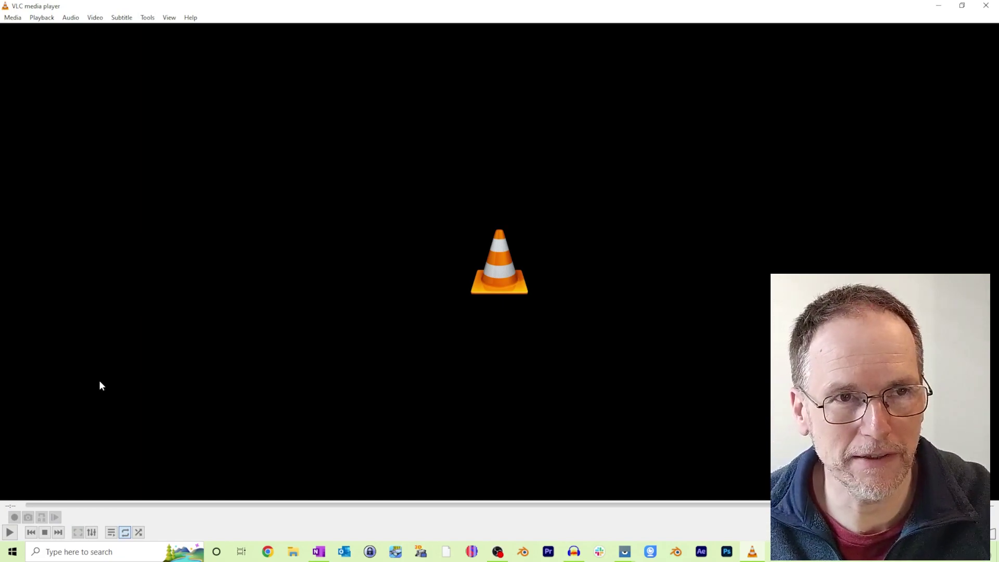
left_click(13, 19)
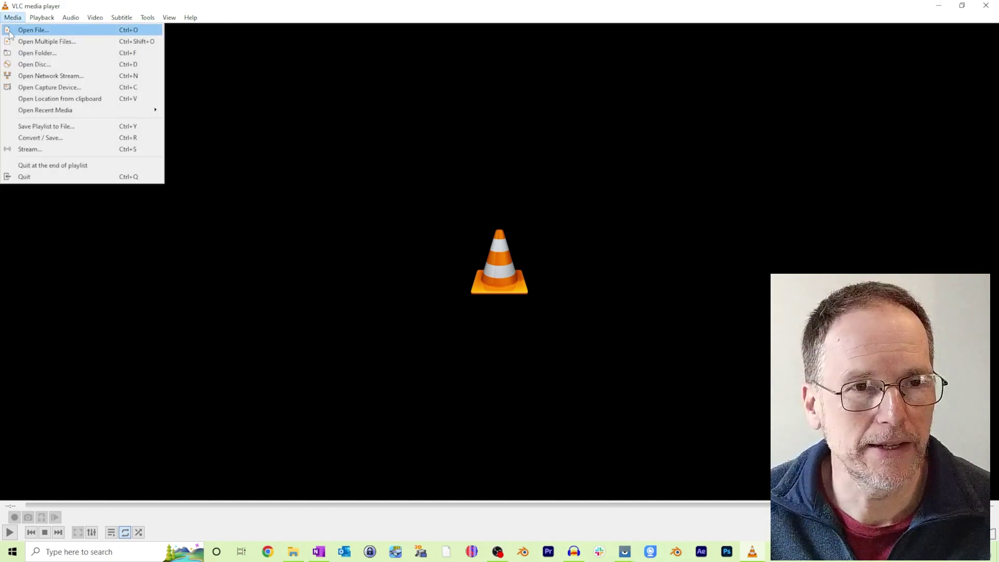
left_click(22, 77)
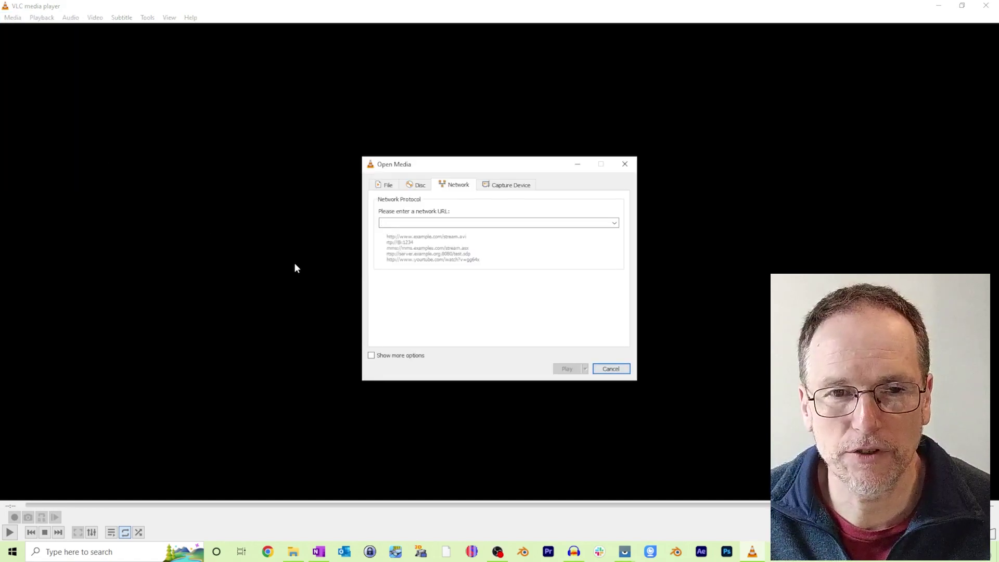
Play rtsp://10.1.1.199/liveRTSP/av0 from the recent URLs, highlighting the camera's IP address
left_click(614, 223)
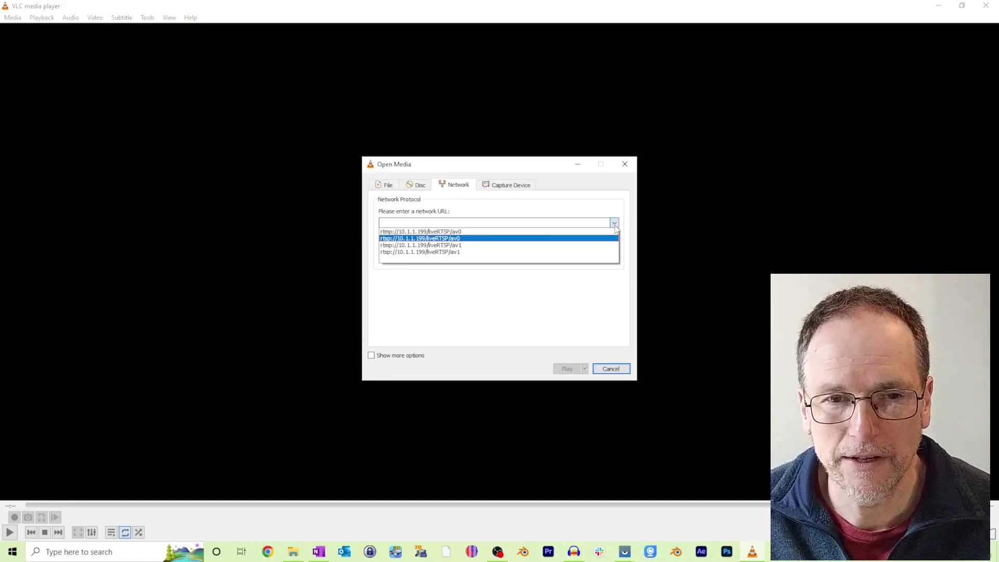
left_click(539, 238)
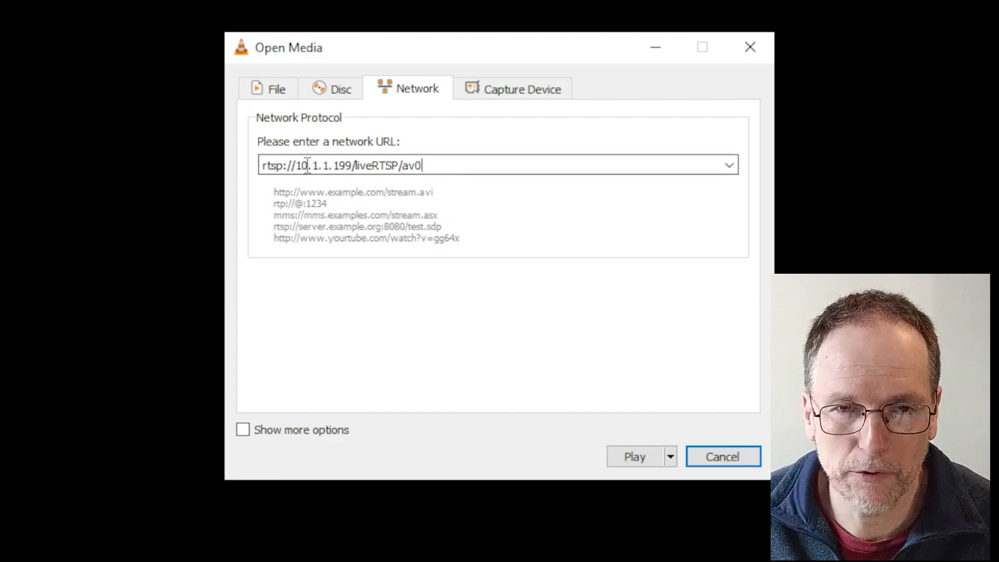
left_click_drag(297, 166, 352, 166)
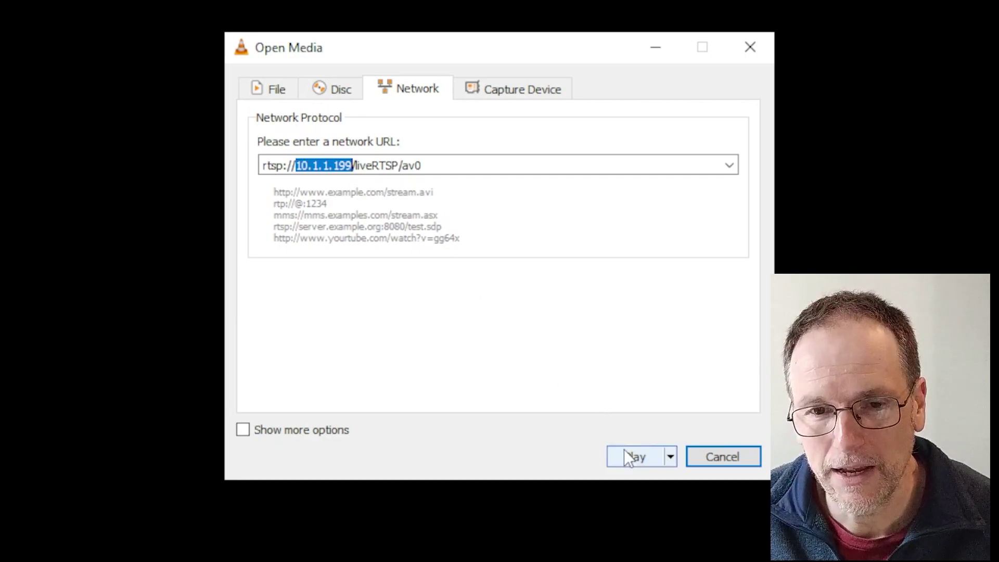
left_click(634, 458)
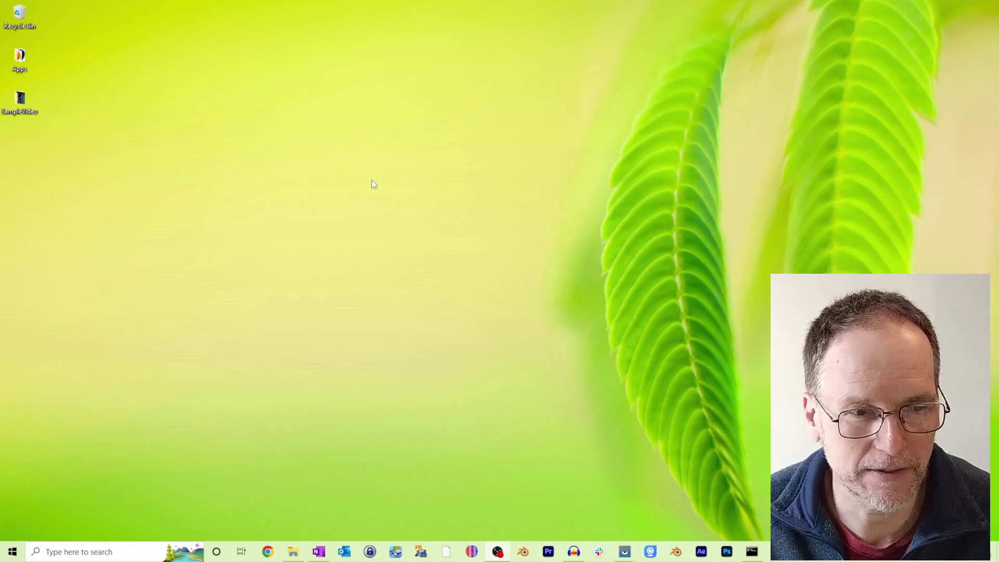
Open Command Prompt via the cmd search and run 'arp -a | findstr dynamic'
left_click(73, 555)
type("cmd")
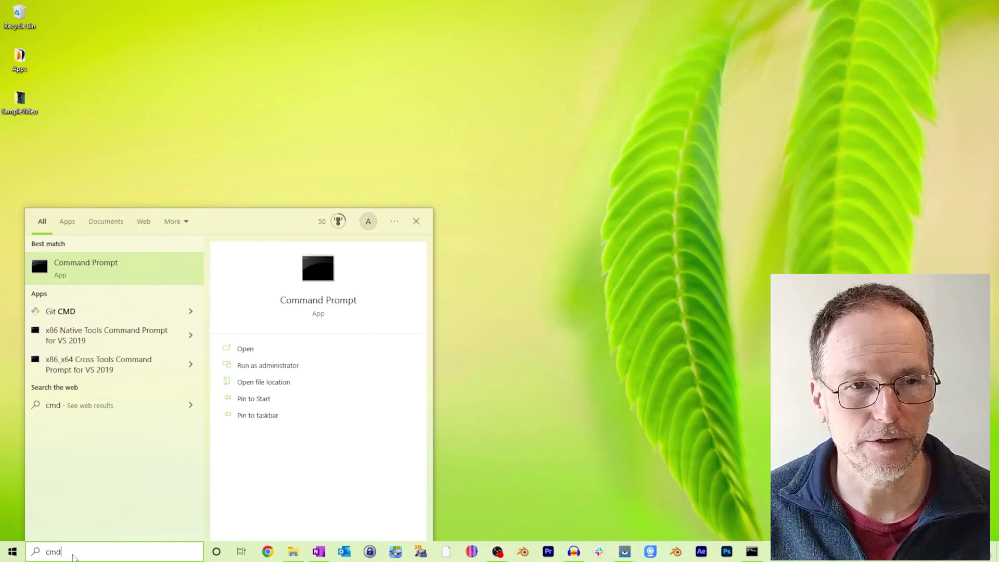
key("Return")
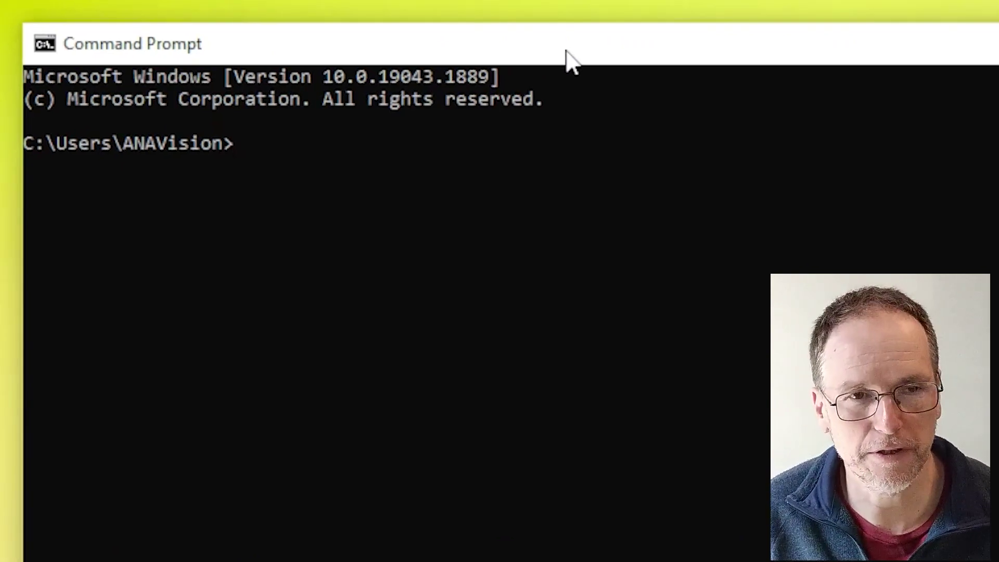
type("arp")
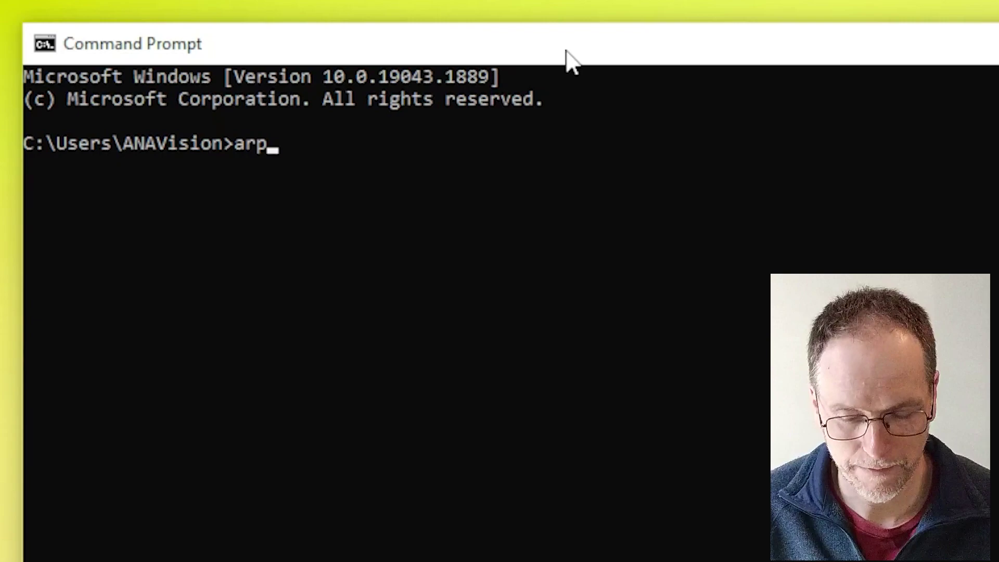
type(" -a ")
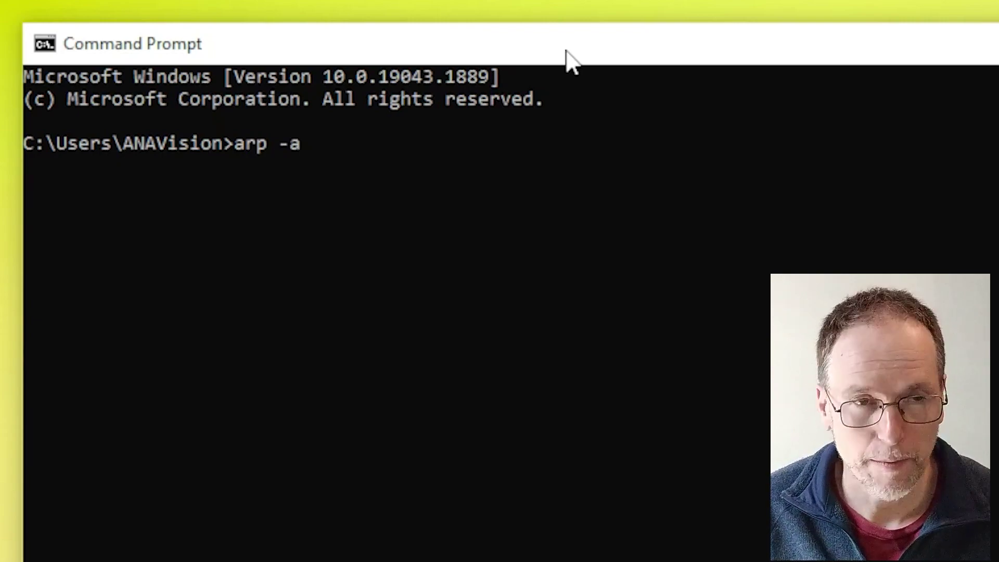
type("| finds")
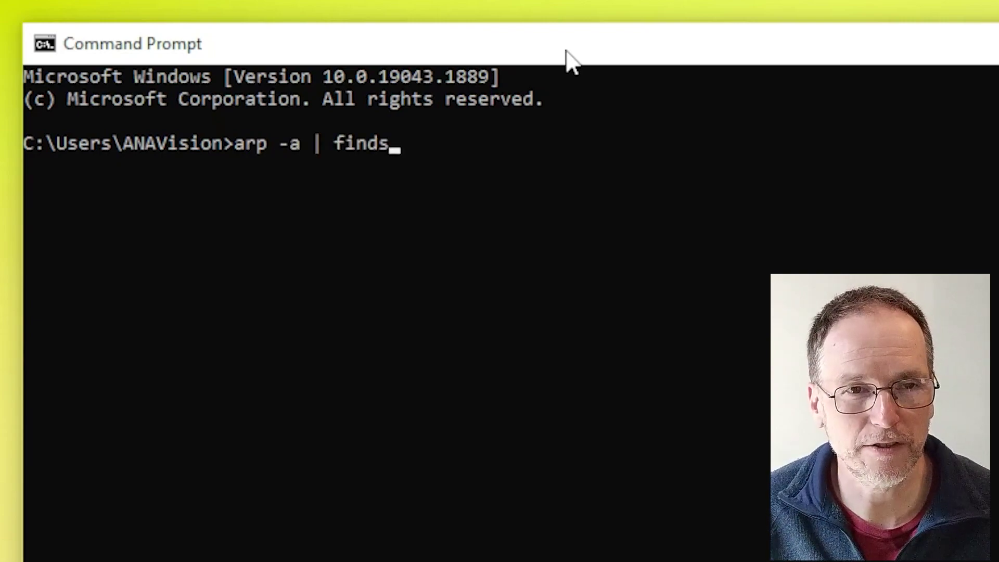
type("tr d")
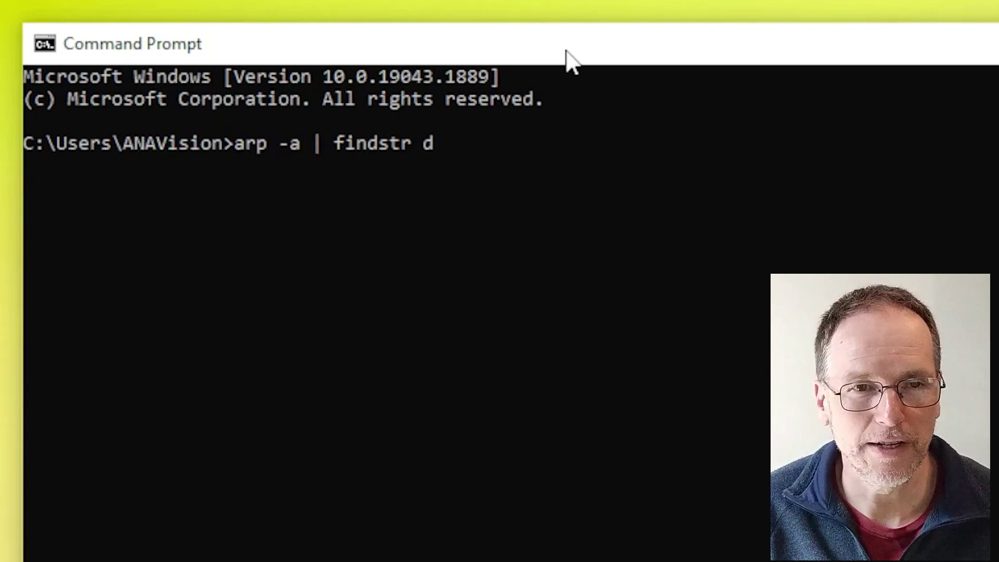
type("ynamic")
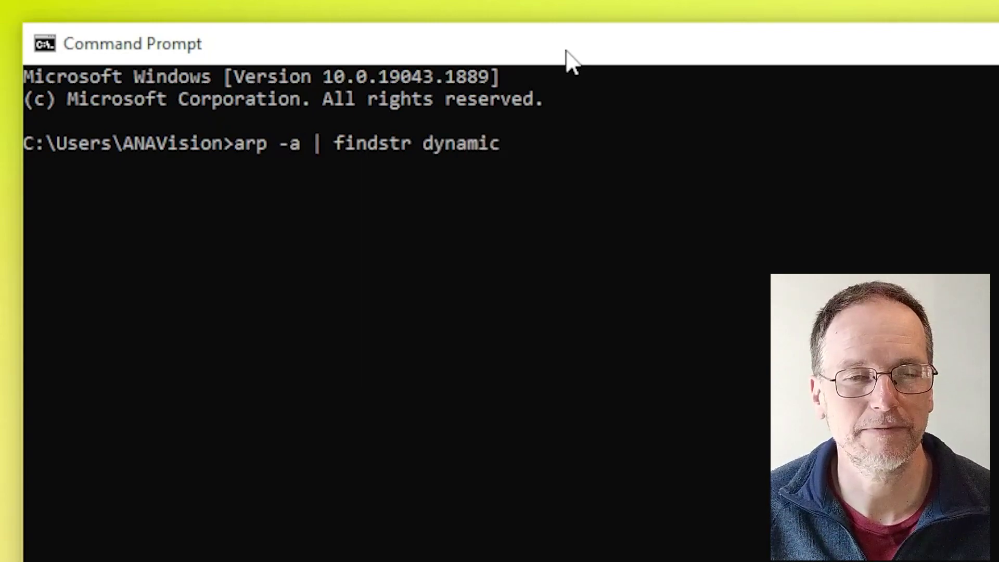
key("Return")
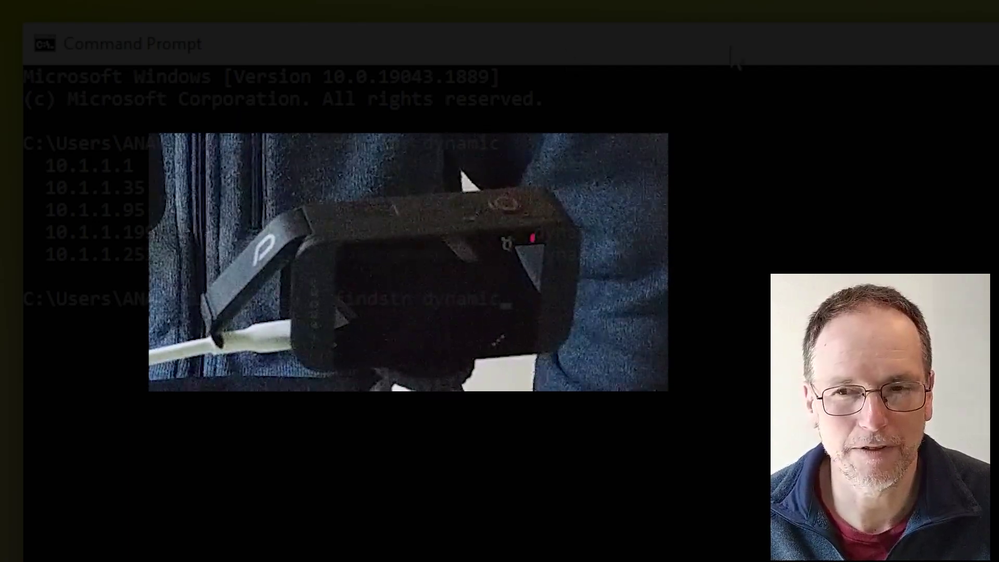
Rerun the ARP lookup and highlight the 10.1.1.199 row in its output
key("Return")
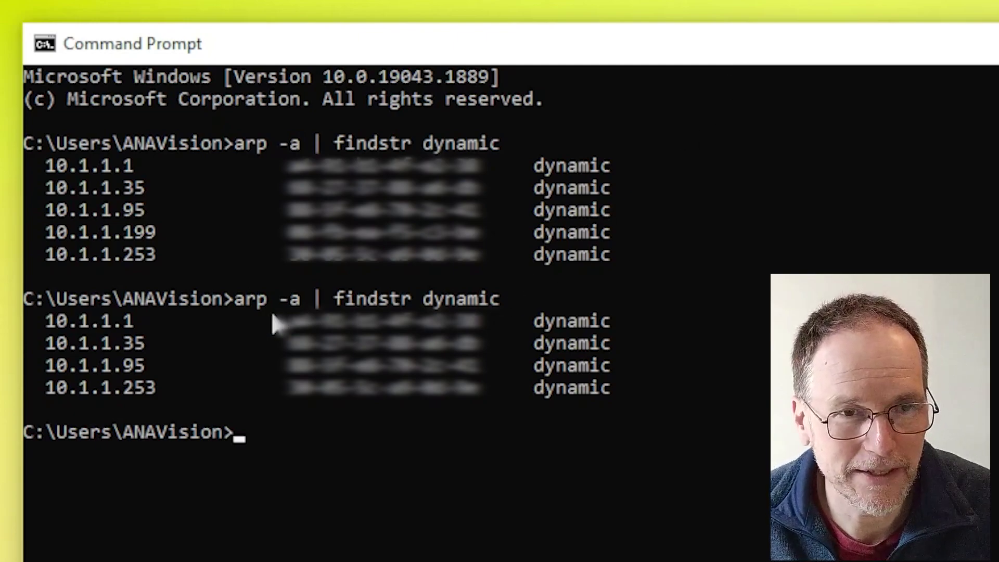
left_click_drag(48, 228, 154, 232)
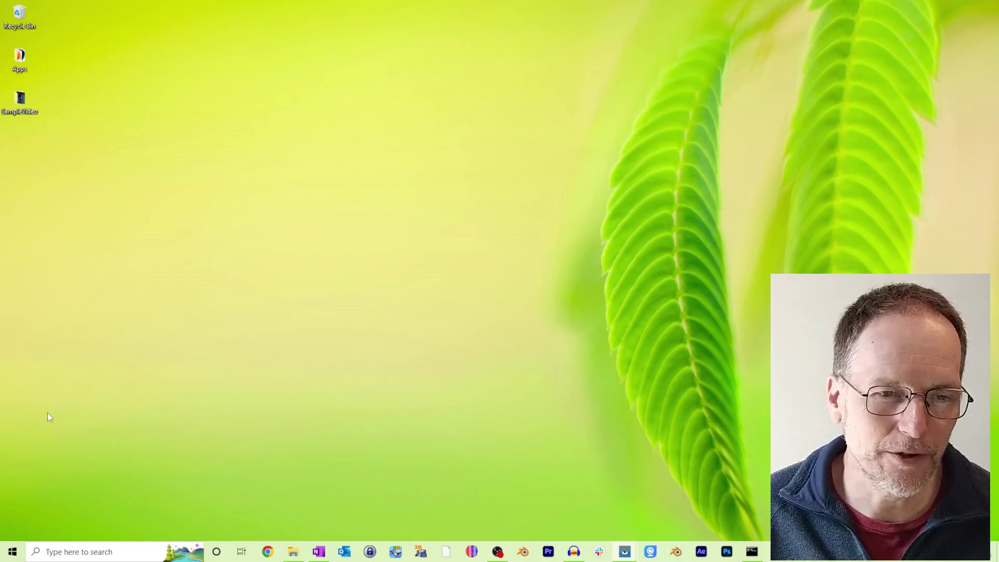
Start OBS Studio from the recent apps, choosing Launch Anyway at the already-running warning
left_click(72, 552)
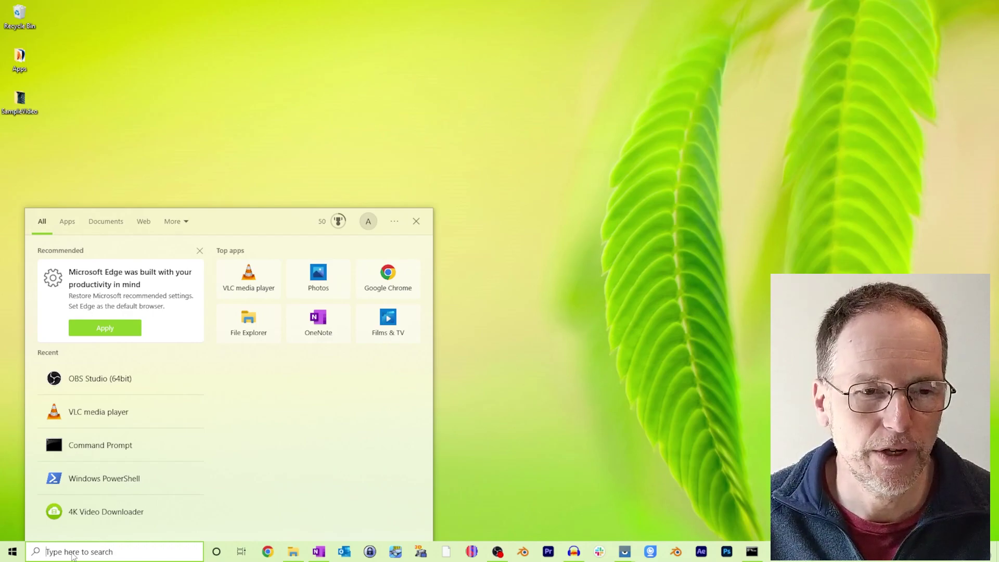
left_click(96, 383)
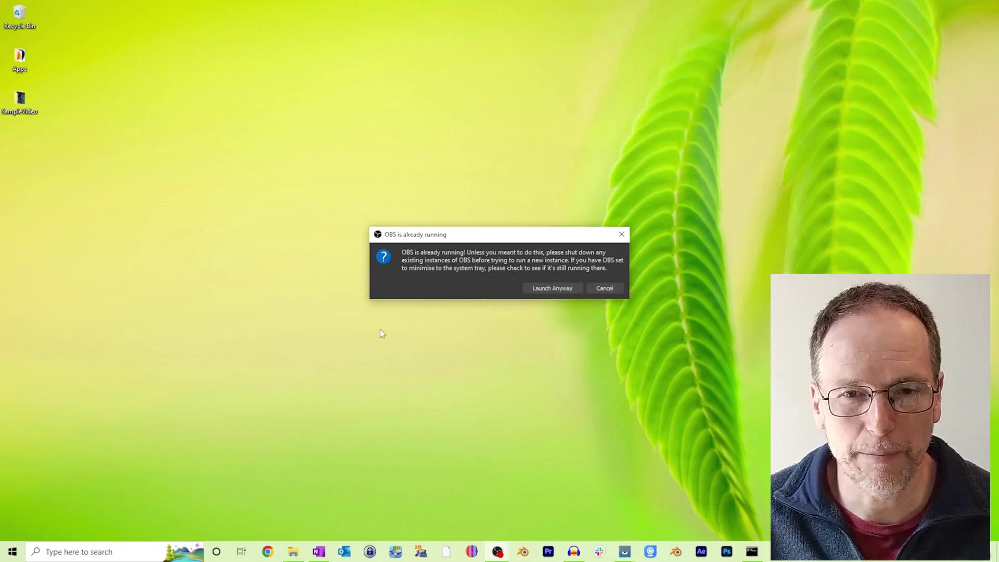
left_click(546, 289)
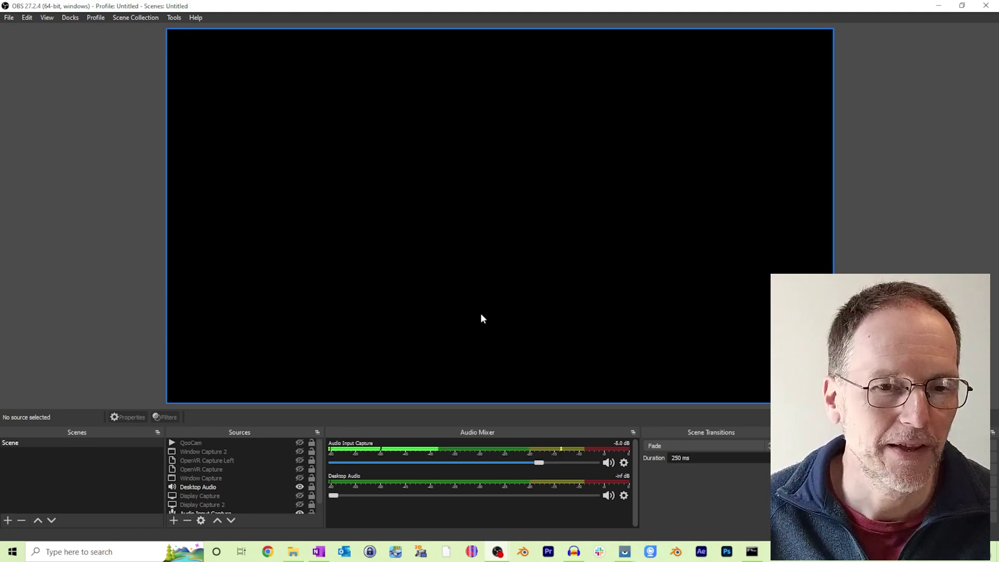
Add a new Media Source and name it 'QooCam EGO'
left_click(183, 444)
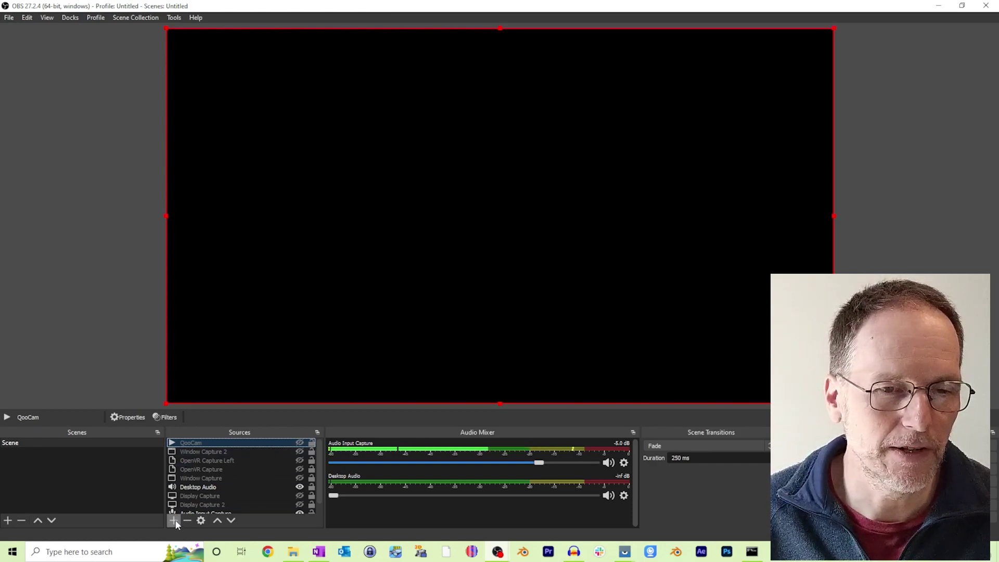
left_click(174, 521)
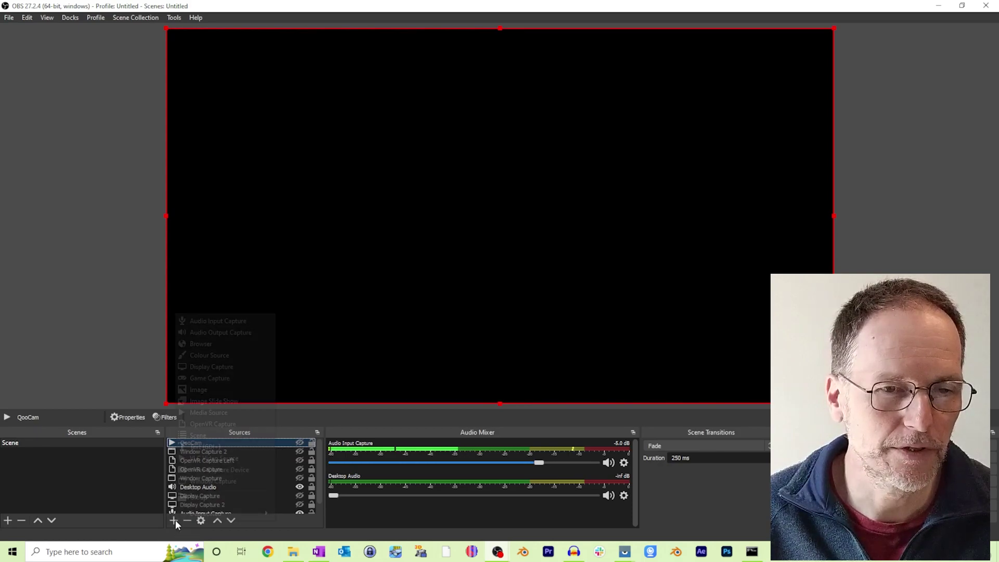
left_click(209, 413)
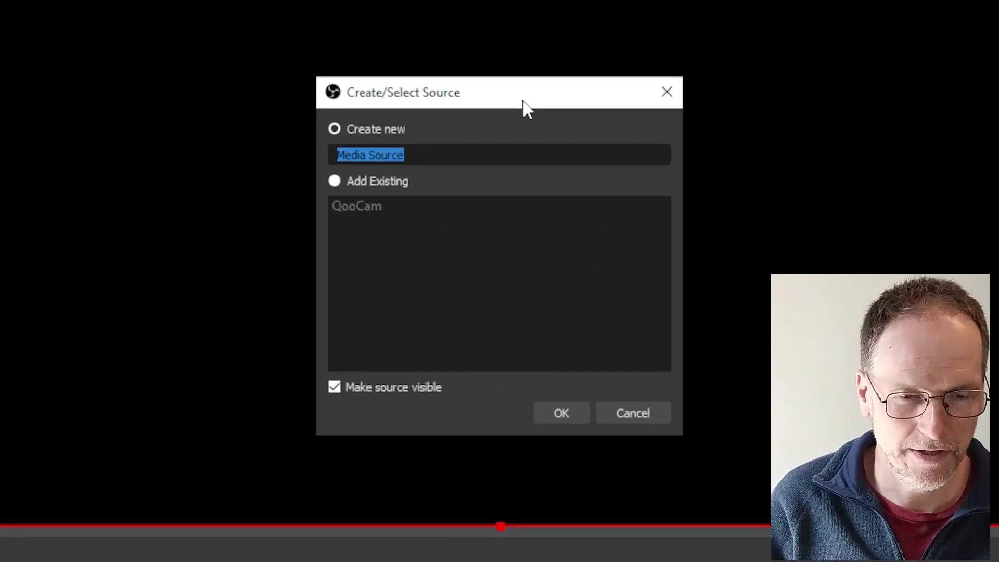
type("QooCa")
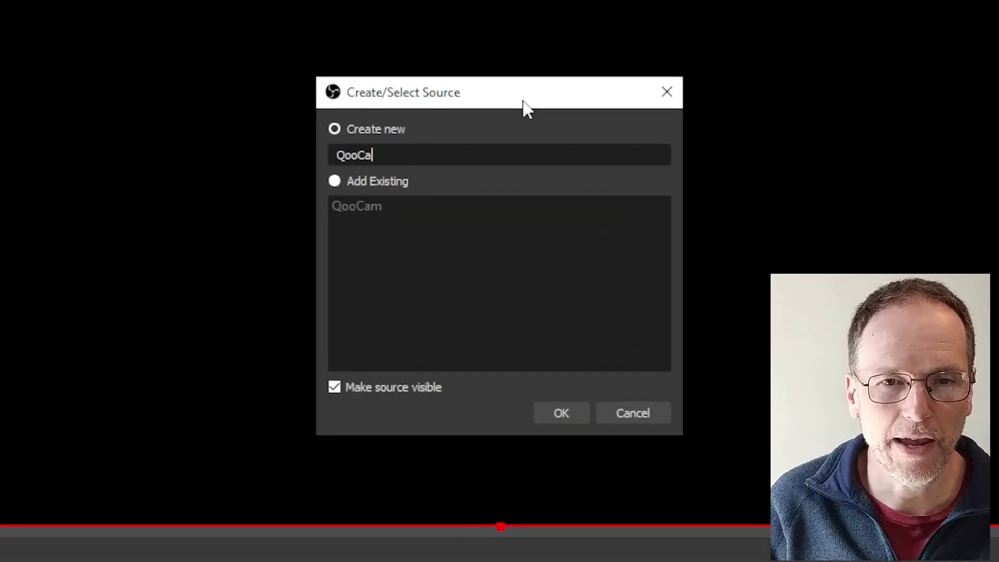
type("m EG")
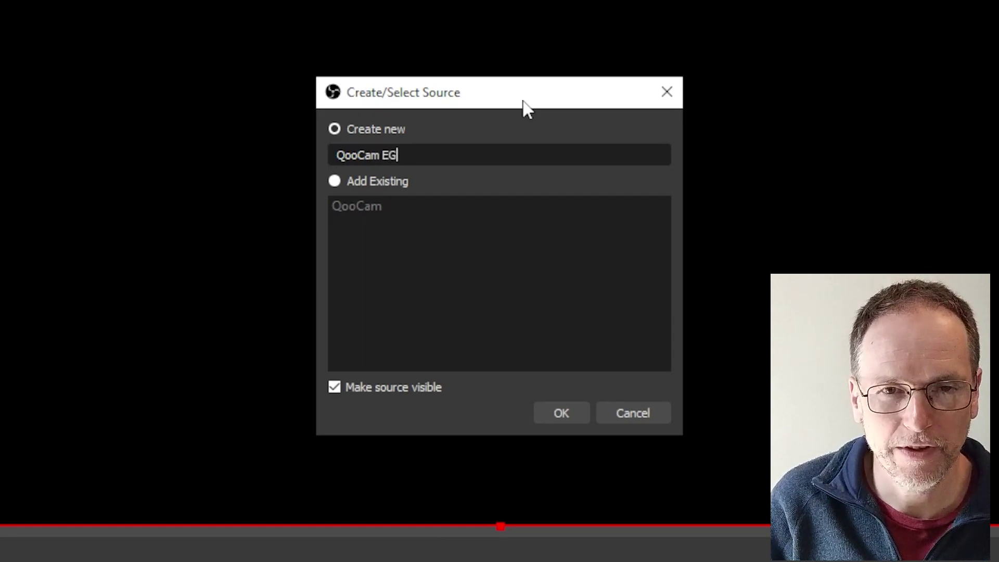
type("O")
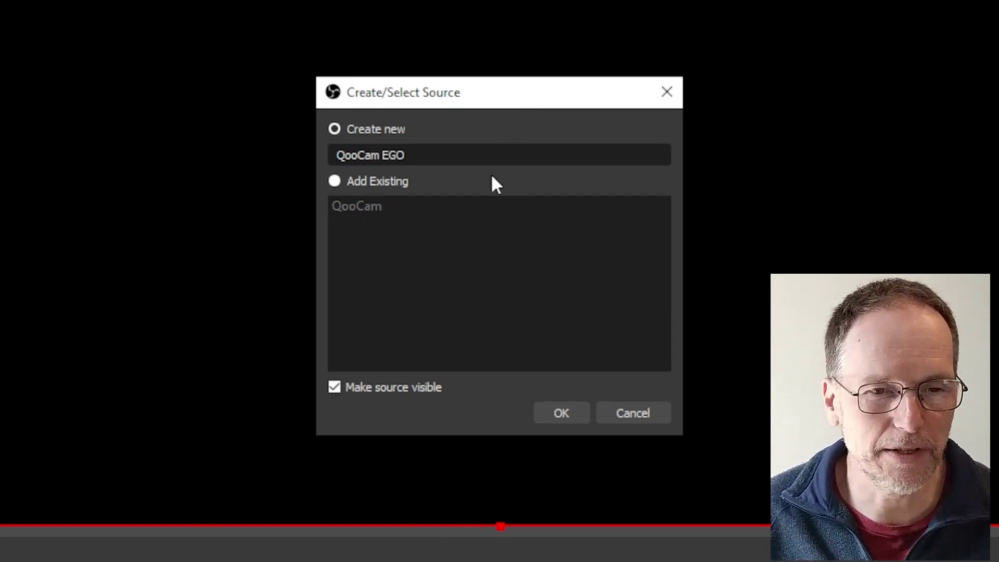
Untick Local File and set the QooCam EGO input to the pasted RTSP camera address
left_click(564, 413)
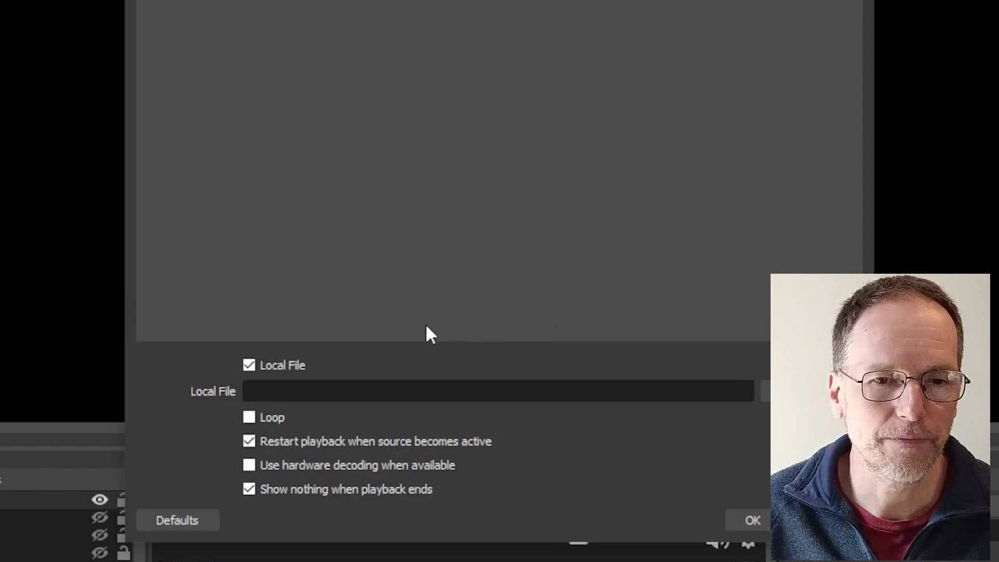
left_click(249, 366)
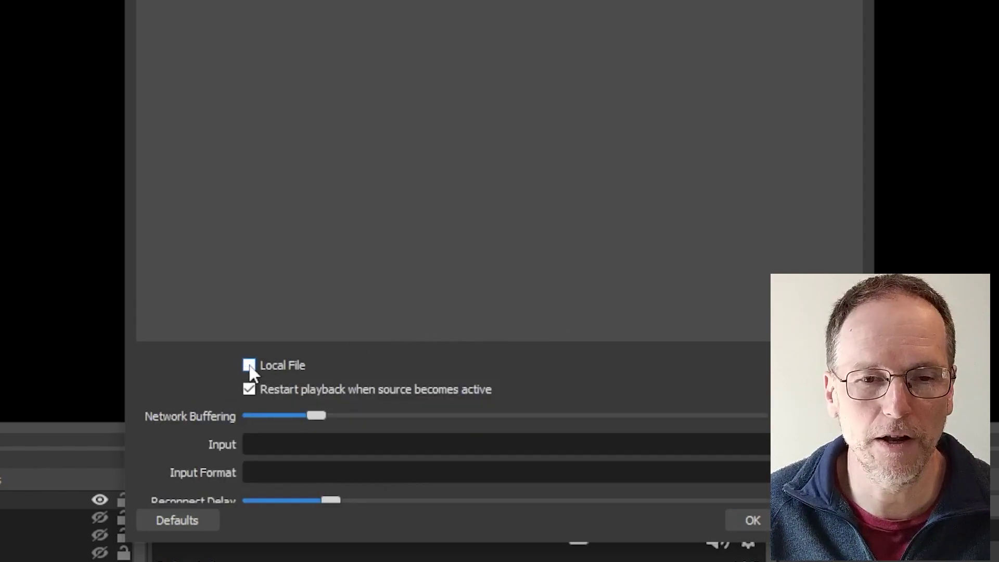
left_click(265, 443)
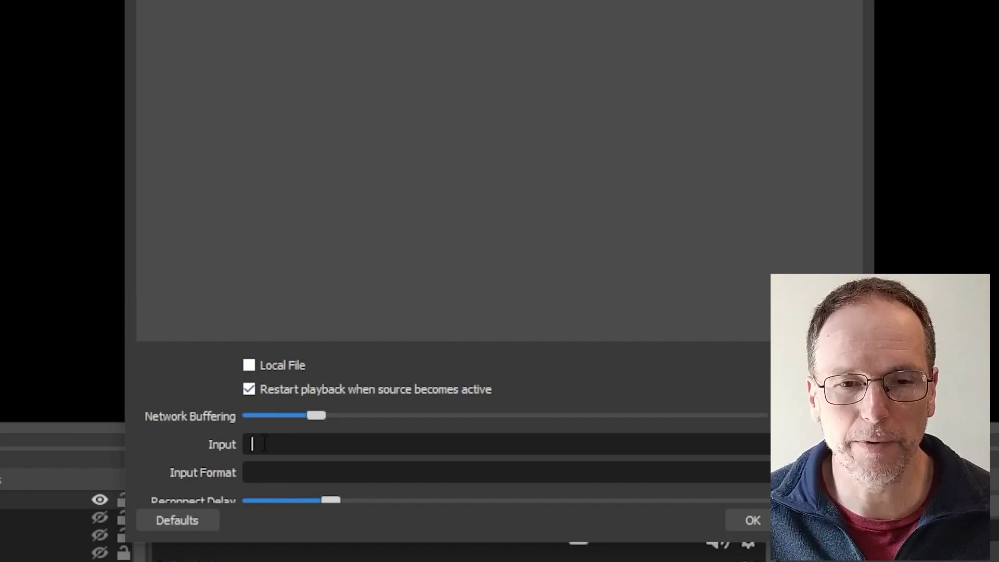
type("rtsp://10.1.1.199/liveRTSP/av0")
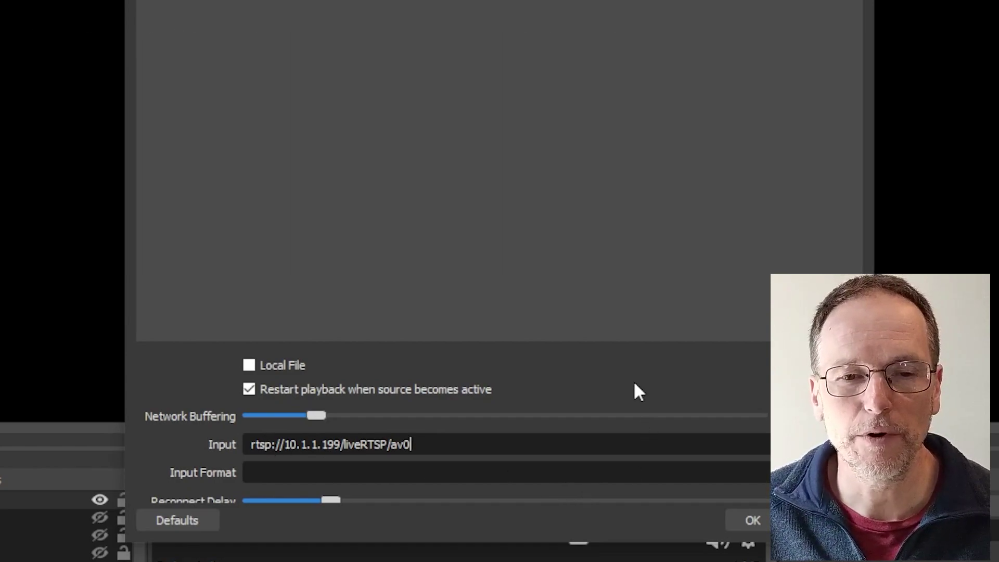
scroll(629, 385, "down", 5)
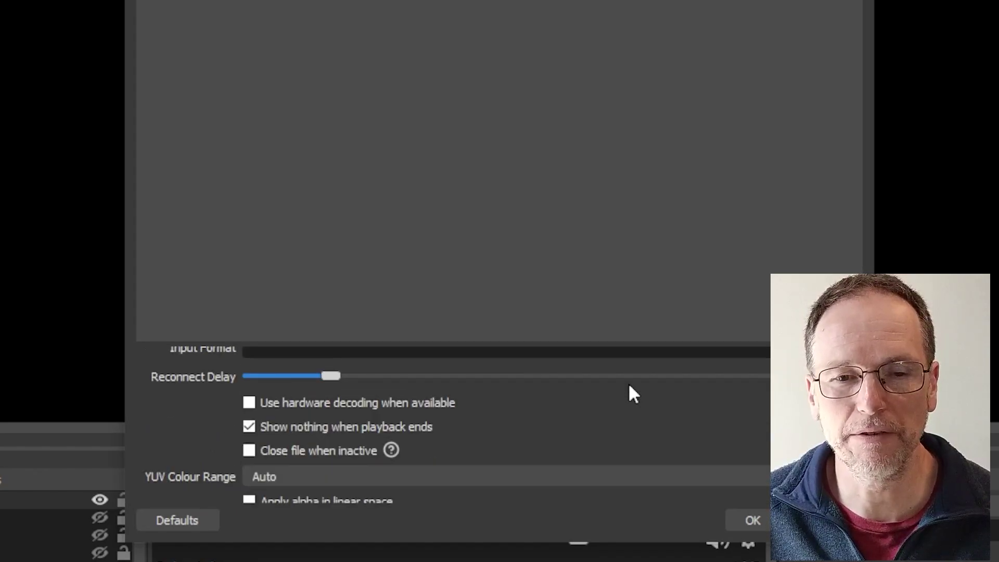
left_click(748, 519)
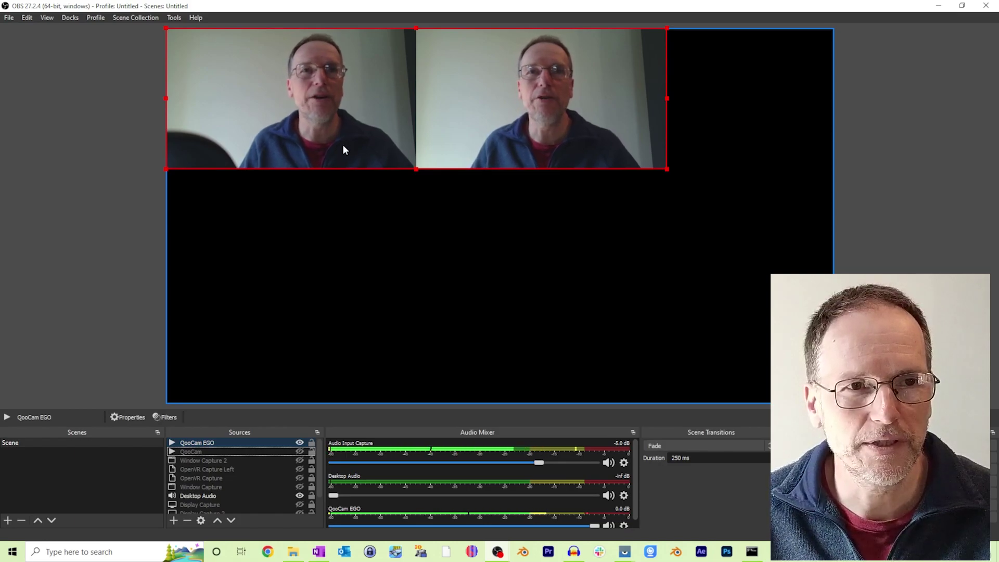
Apply Edit > Transform > Stretch to screen to the QooCam EGO source
left_click(26, 18)
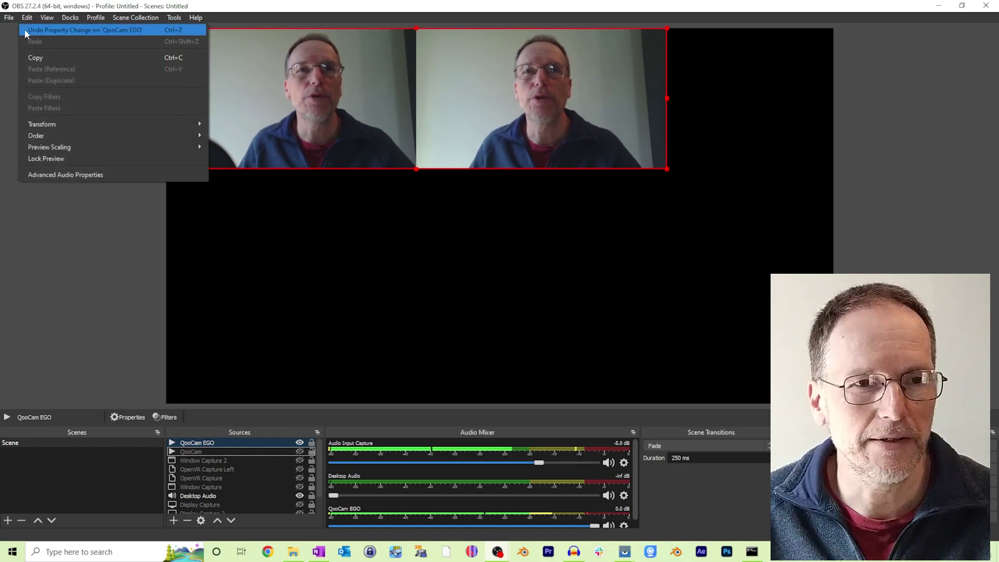
mouse_move(100, 123)
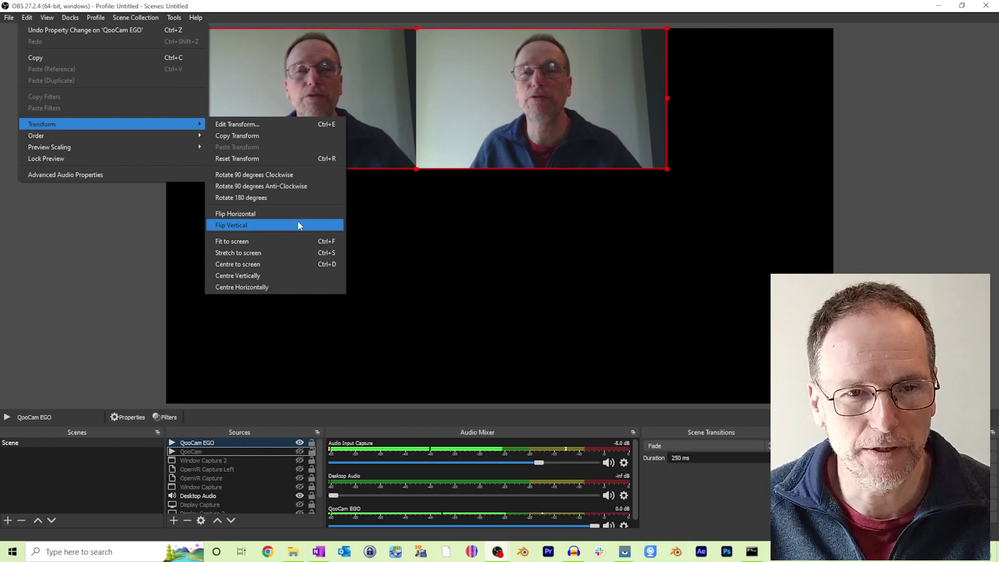
left_click(279, 251)
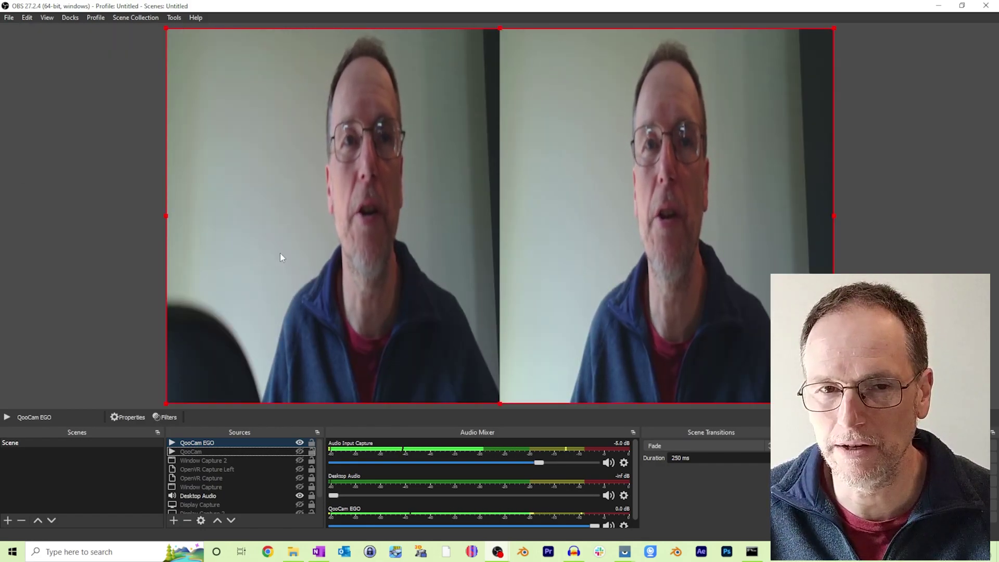
Apply Edit > Transform > Fit to screen to the QooCam EGO source
left_click(27, 17)
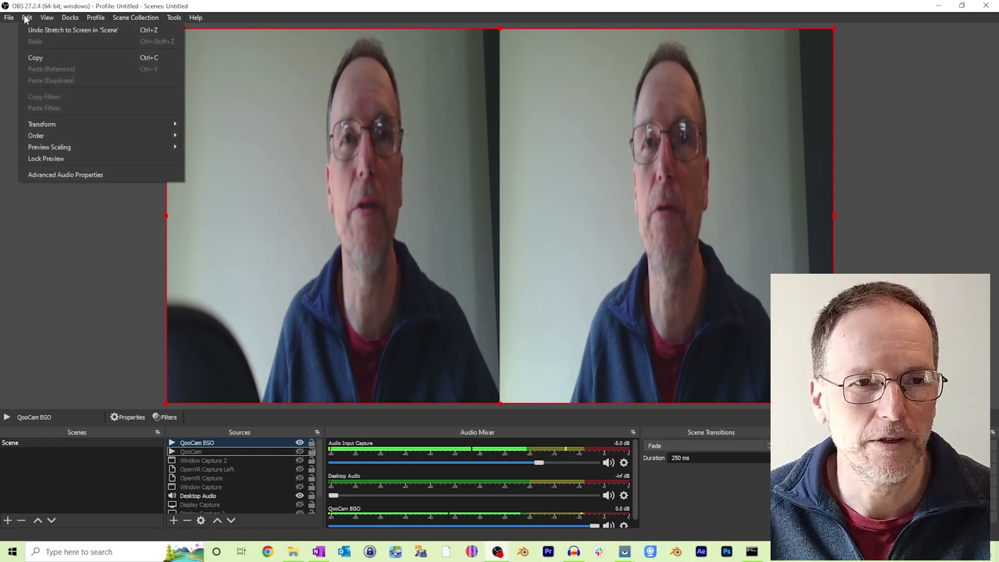
mouse_move(43, 125)
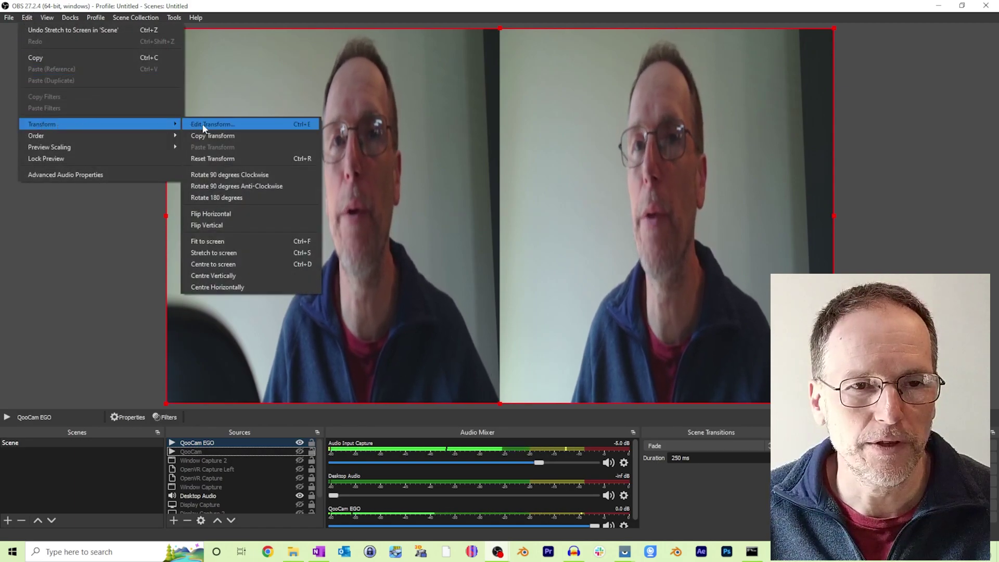
left_click(236, 242)
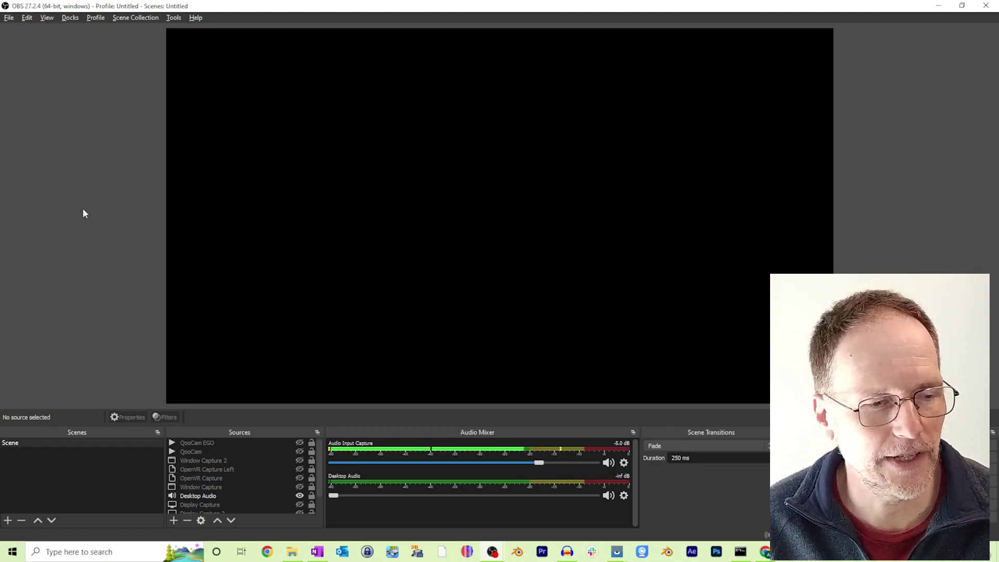
Open File > Settings on the Stream page showing YouTube - RTMPS and the Primary ingest server
left_click(8, 18)
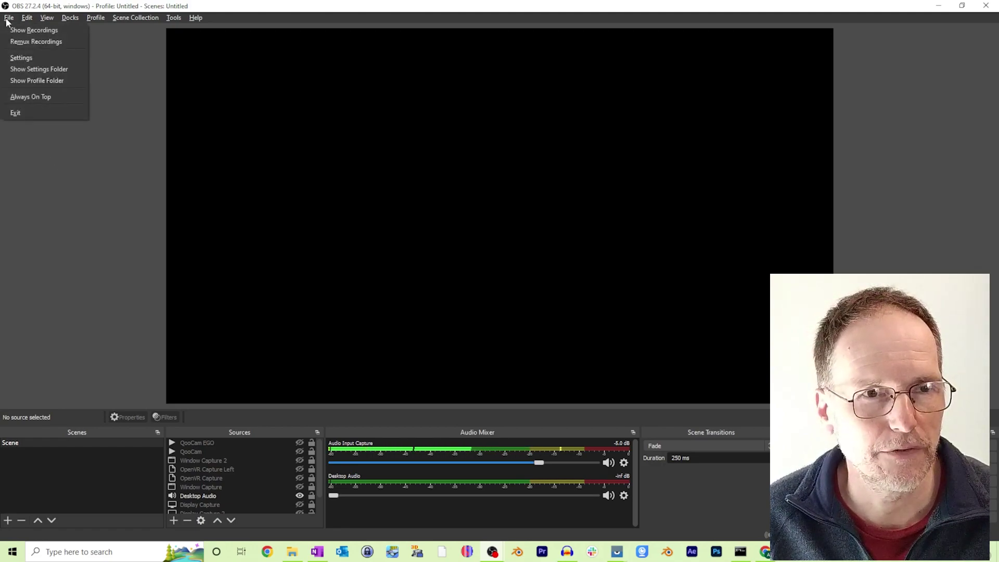
left_click(20, 54)
left_click(287, 134)
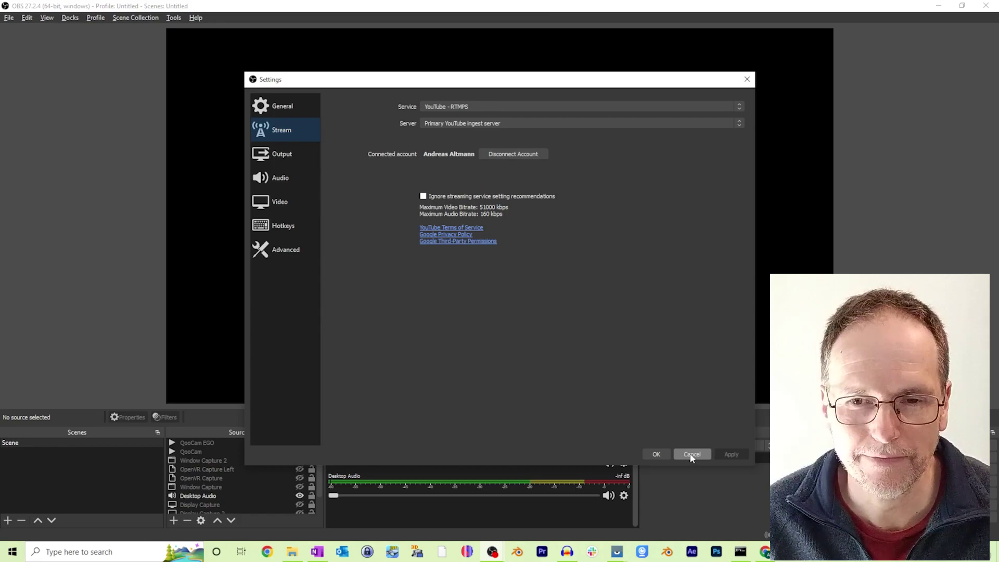
Cancel Settings and start a YouTube broadcast titled 'Qe Streaming' with Unlisted privacy
left_click(662, 454)
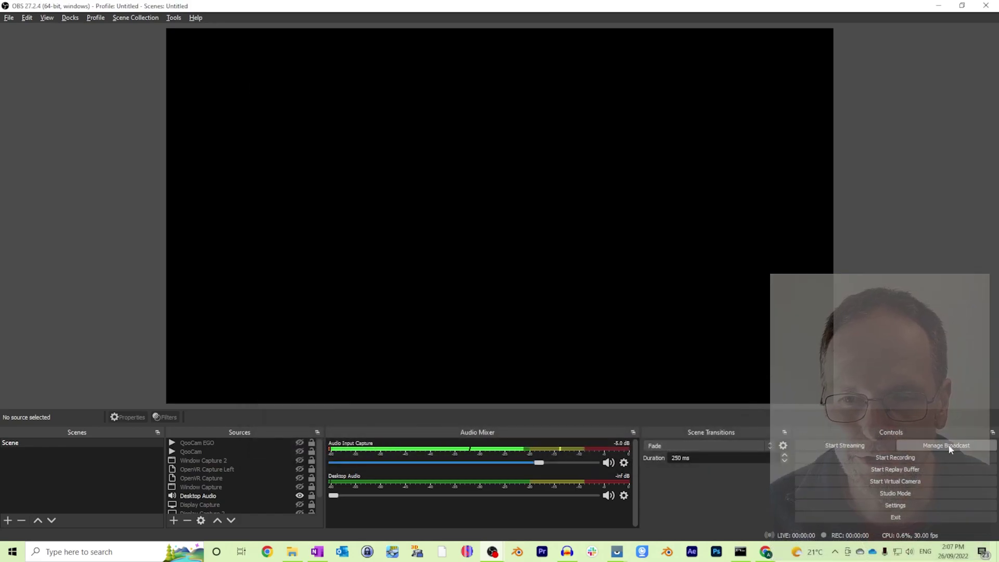
left_click(949, 448)
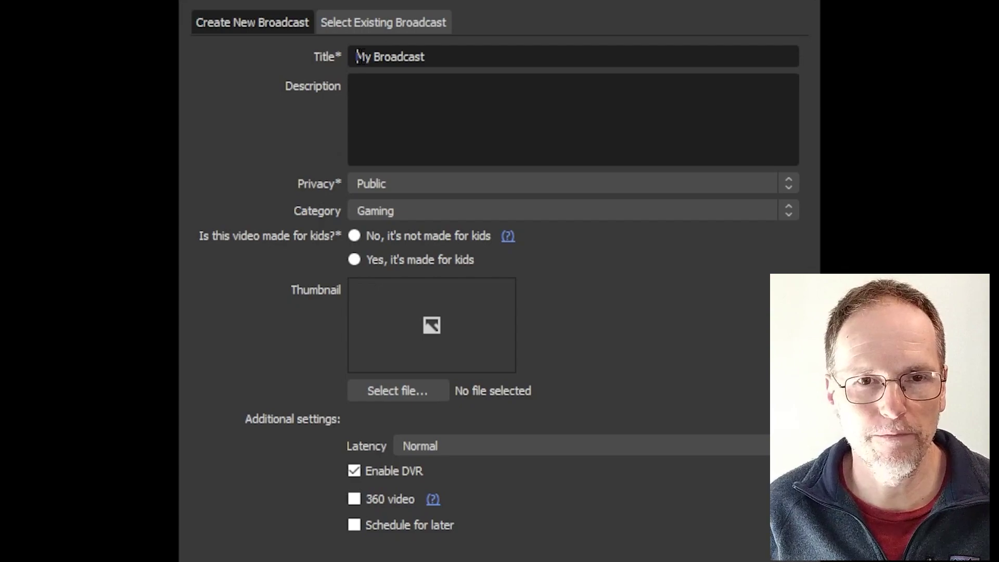
key("ctrl+a")
type("Q")
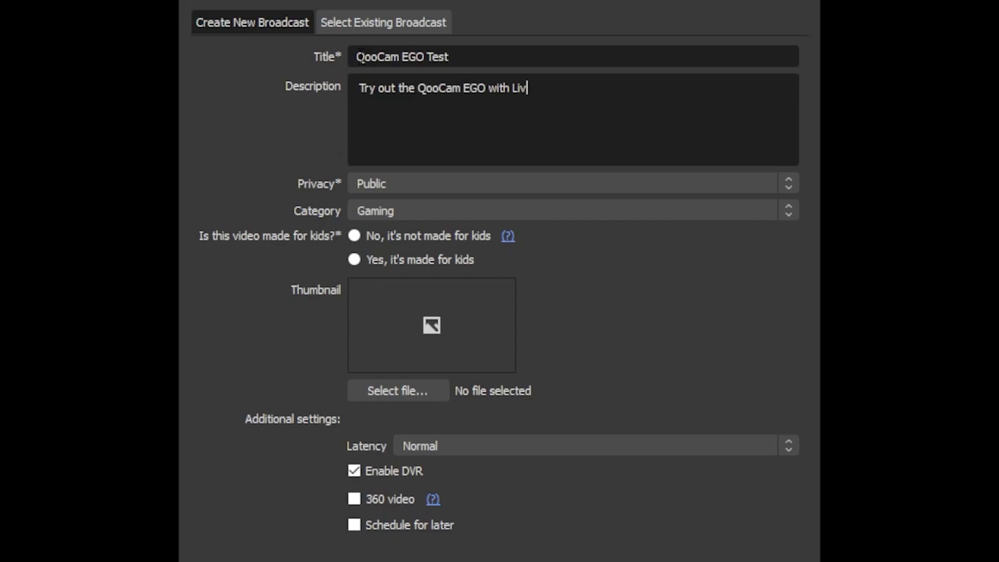
type("e Streaming")
left_click(409, 185)
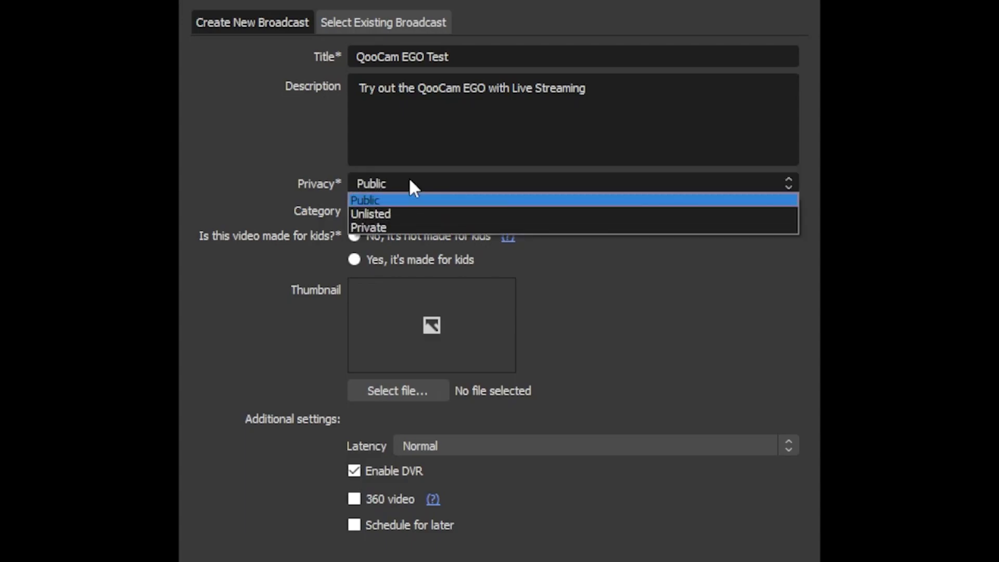
left_click(411, 215)
Set category How-to and Style, not made for kids, Low latency, then create and start streaming
left_click(410, 211)
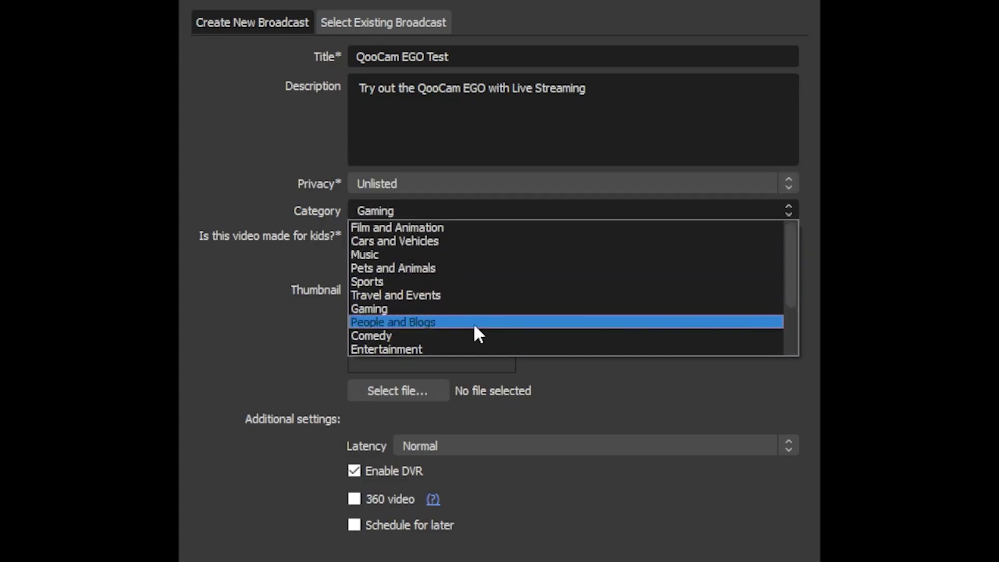
scroll(476, 333, "down", 2)
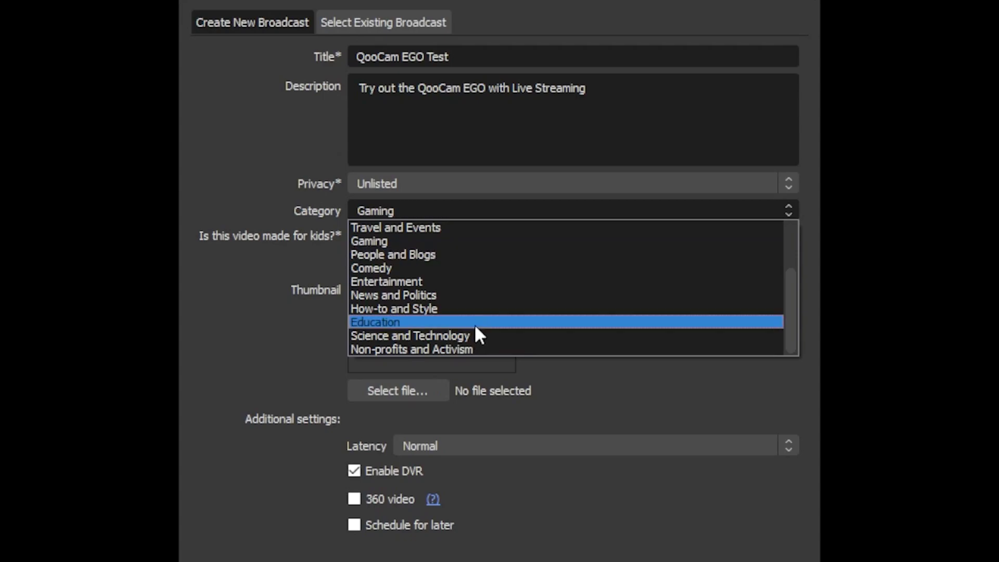
left_click(456, 309)
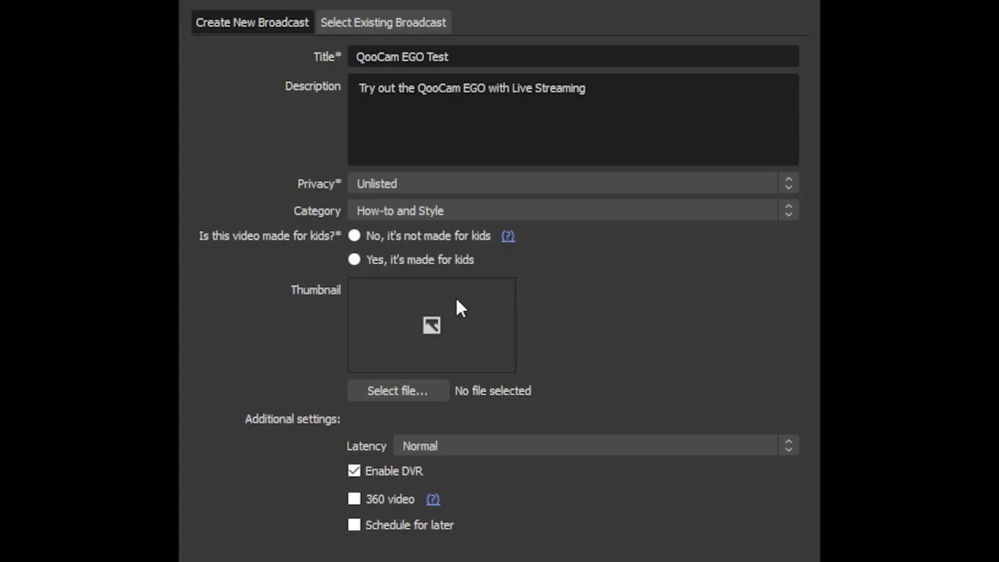
left_click(354, 237)
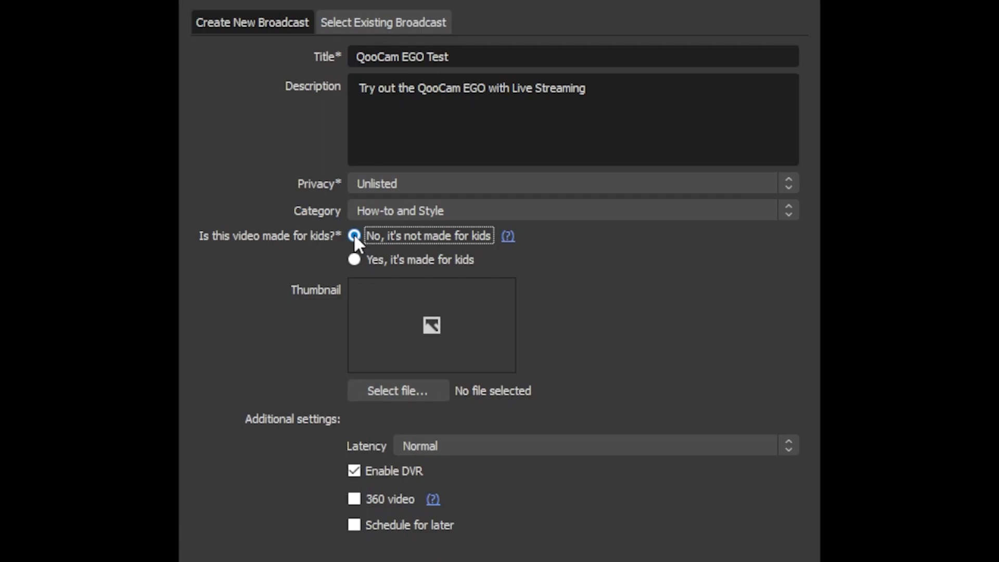
left_click(417, 445)
left_click(420, 475)
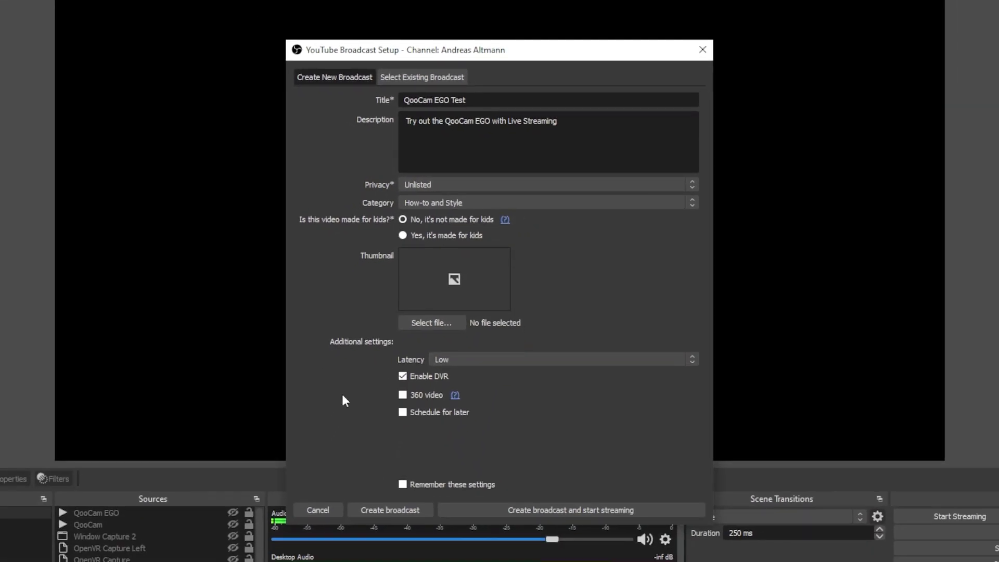
left_click(503, 508)
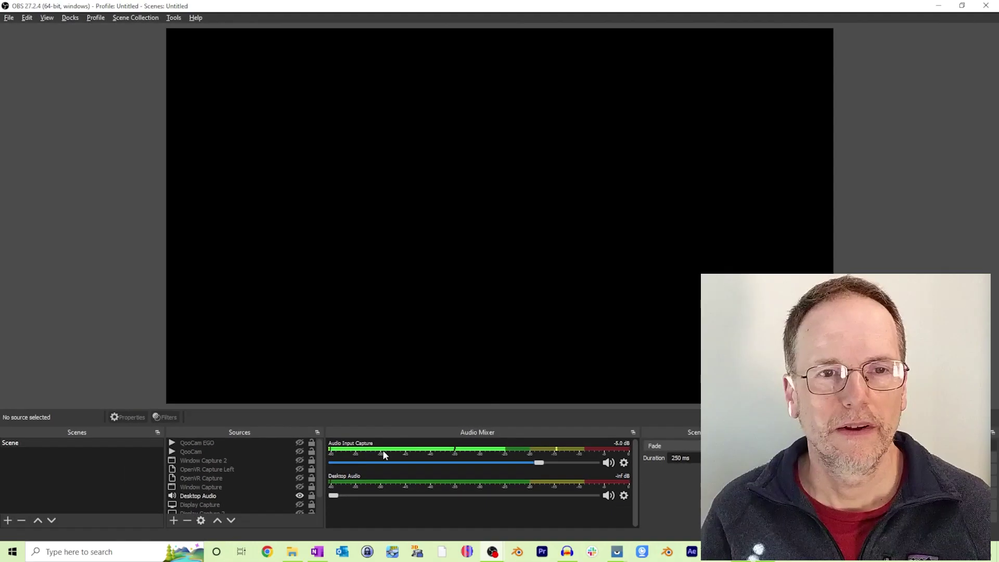
Show the QooCam EGO source feed, then switch to YouTube Studio's Live streams list
left_click(183, 442)
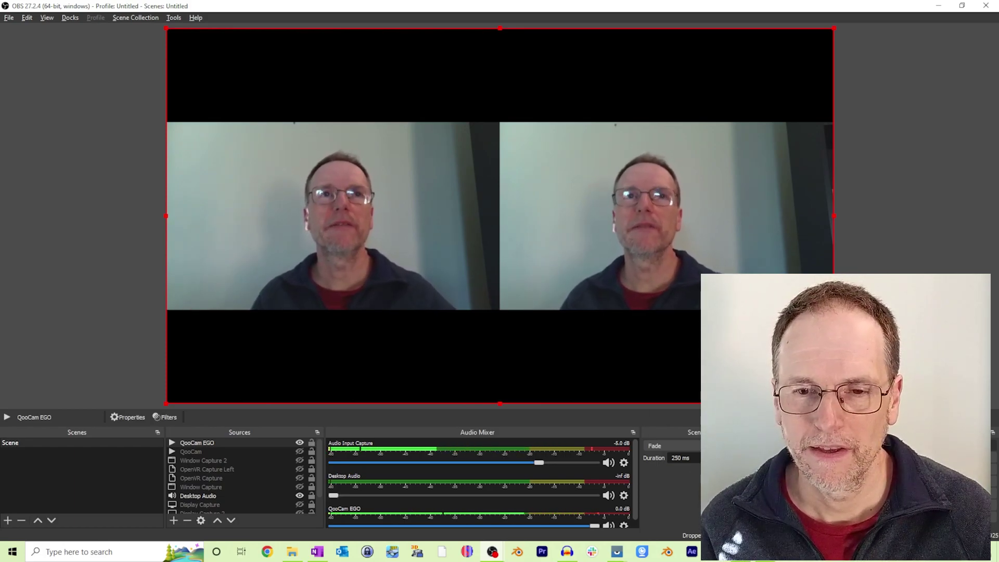
key("alt+Tab")
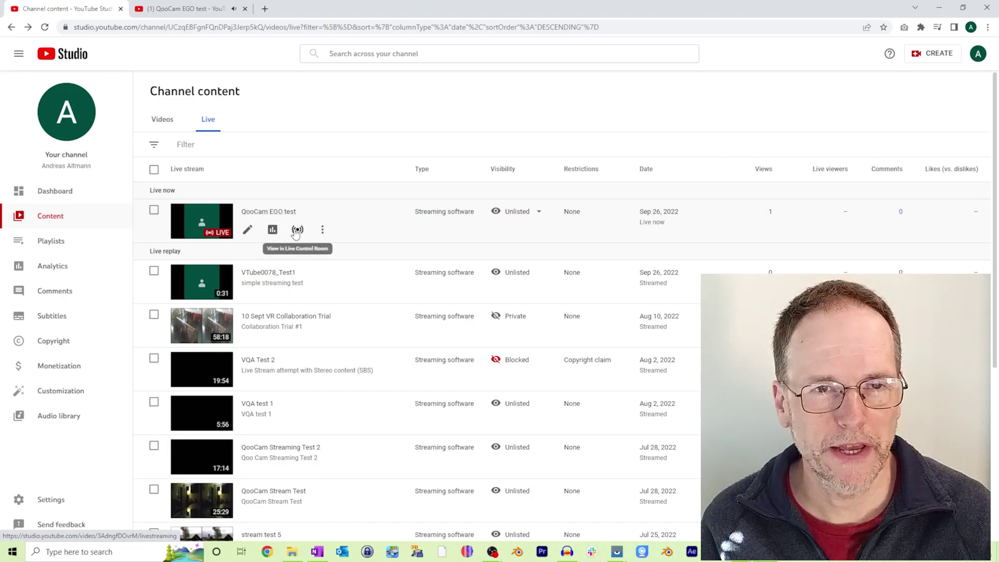
Open the QooCam EGO test stream's control room and copy its video link from Share
left_click(295, 230)
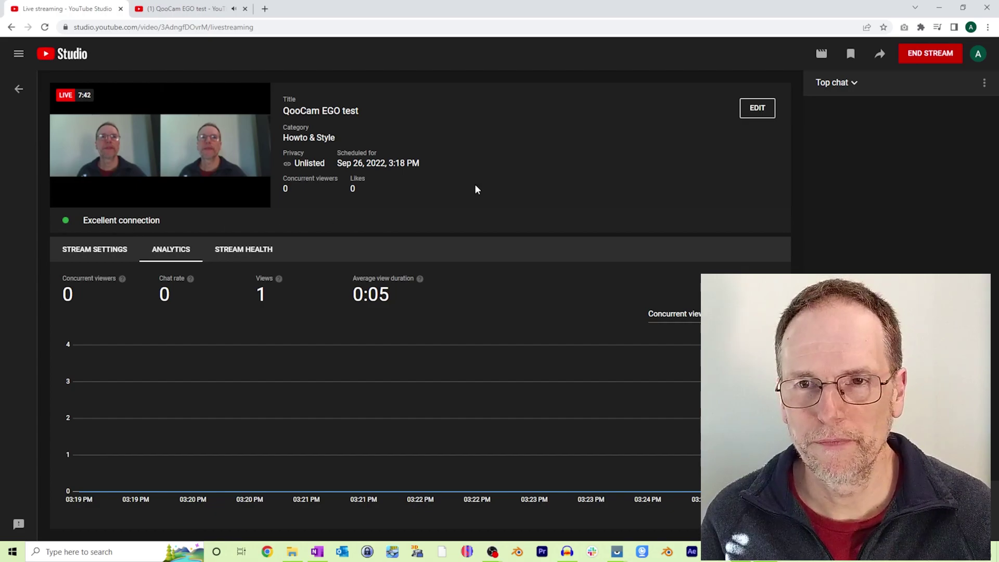
left_click(878, 55)
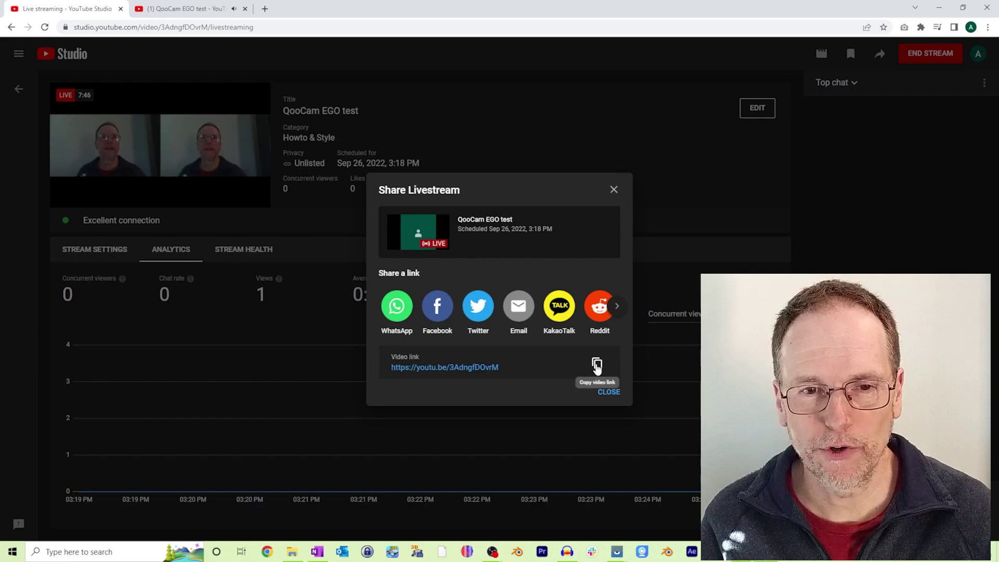
left_click(596, 365)
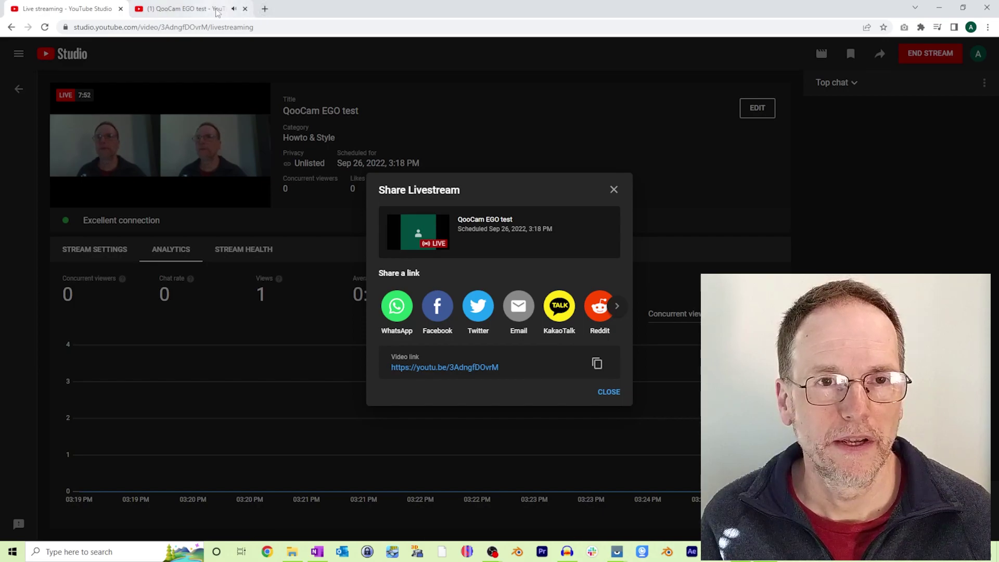
Load the copied stream link in a new tab to confirm playback, then return to Studio
left_click(265, 9)
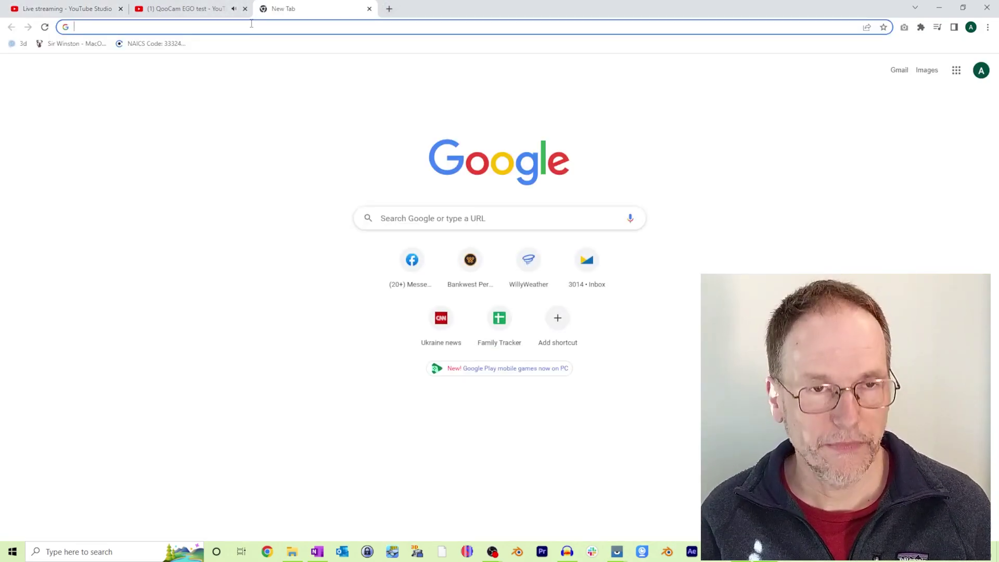
key("ctrl+v")
key("Return")
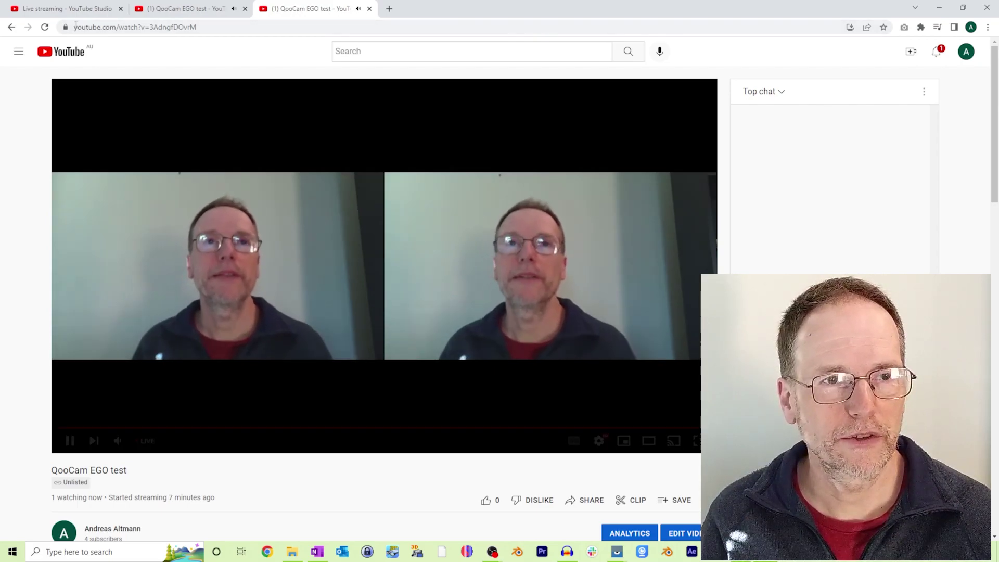
left_click(66, 10)
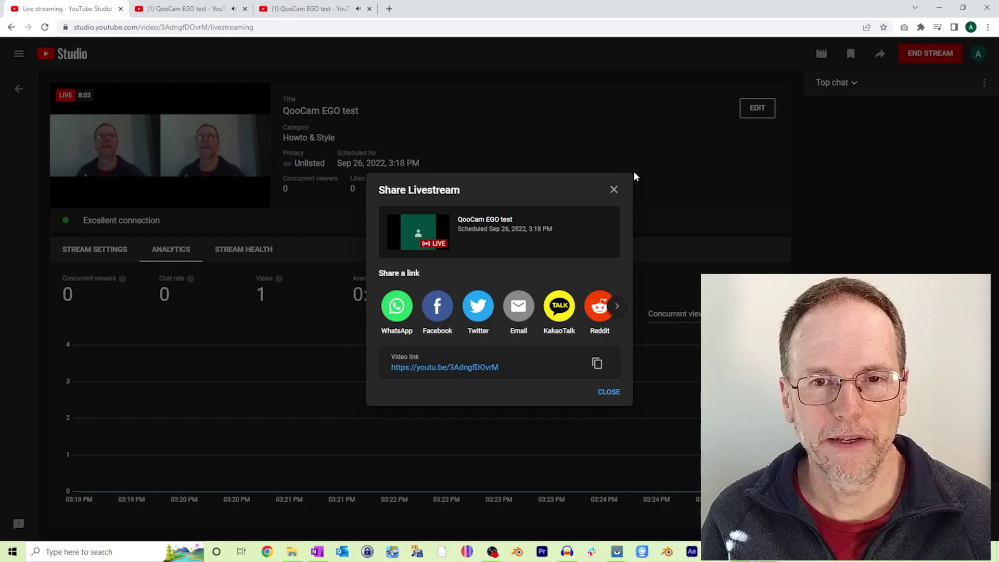
Close the Share dialog, bring OBS forward, restore it to a smaller window and move it right
left_click(614, 190)
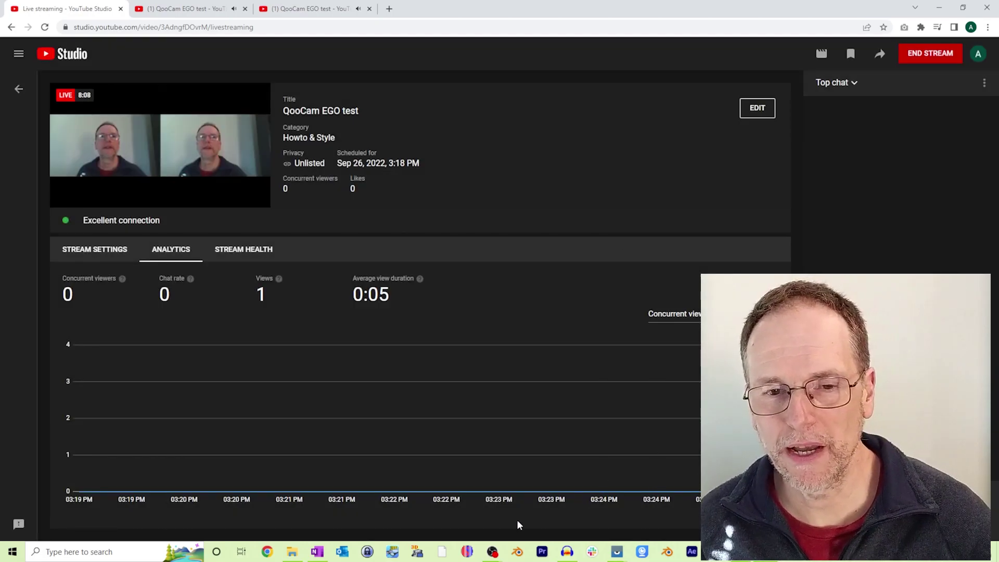
mouse_move(492, 551)
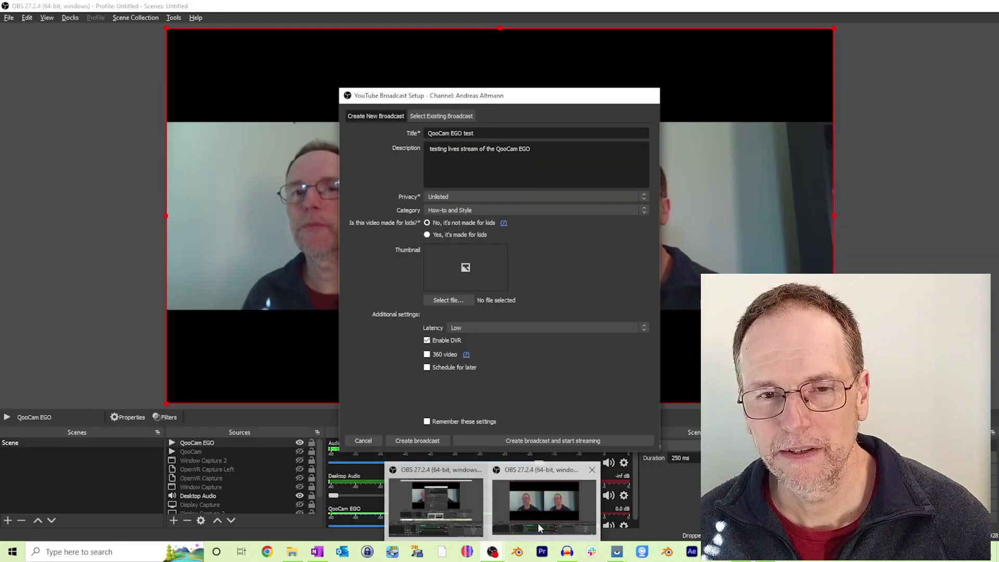
left_click(538, 522)
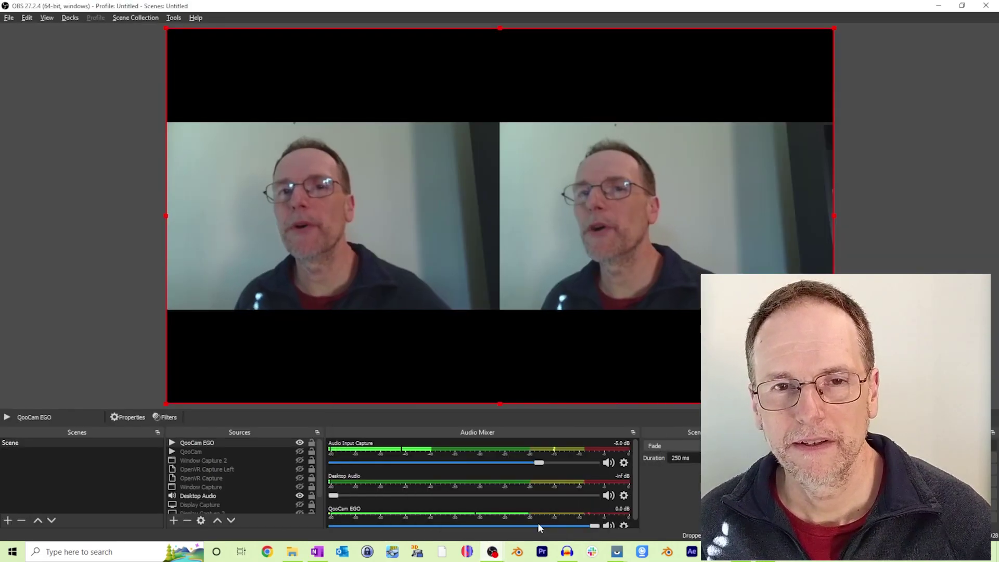
double_click(502, 6)
left_click_drag(512, 23, 606, 29)
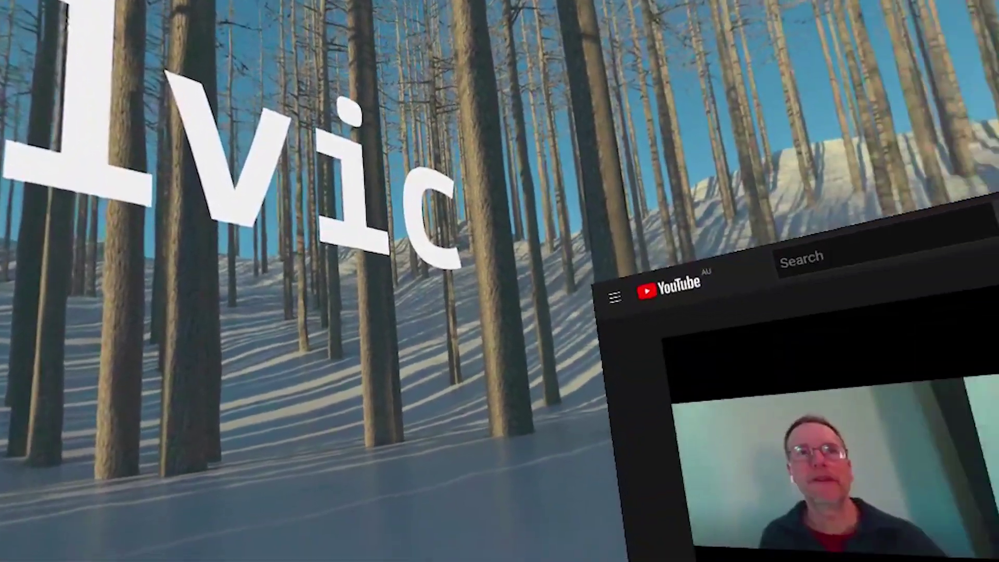
Resume Wolvic, play the YouTube stream full screen and switch to side-by-side 3D viewing
key("super")
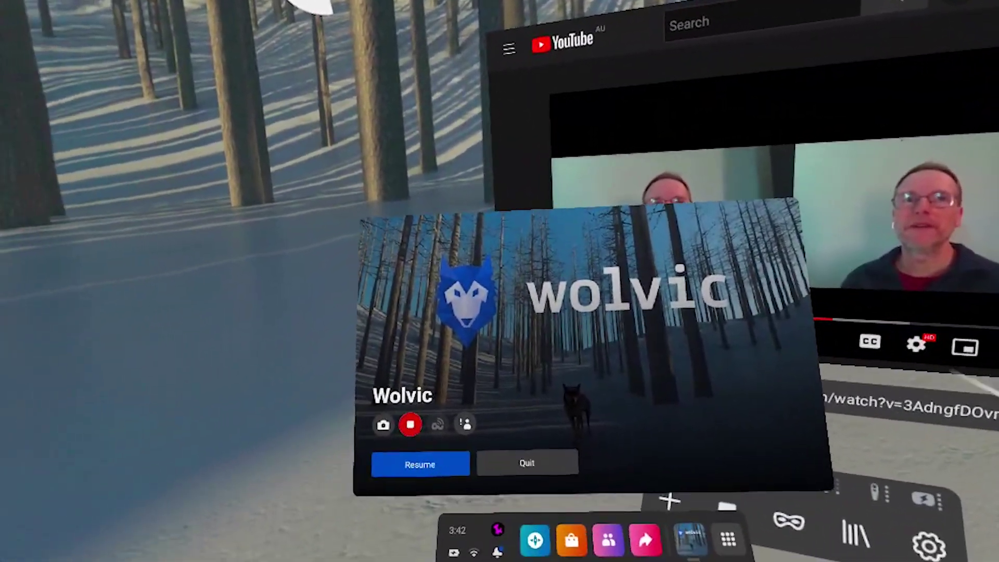
key("super")
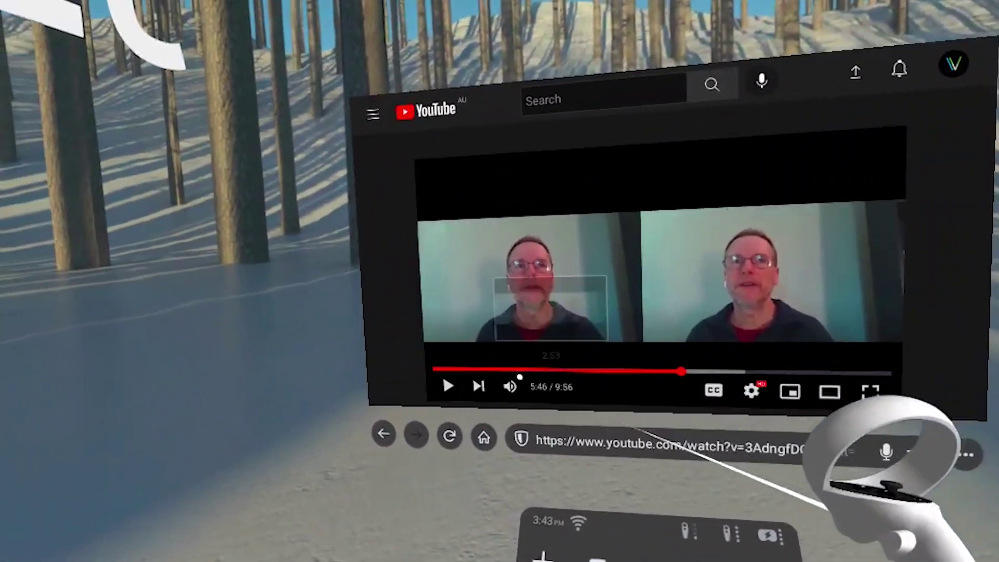
left_click(623, 389)
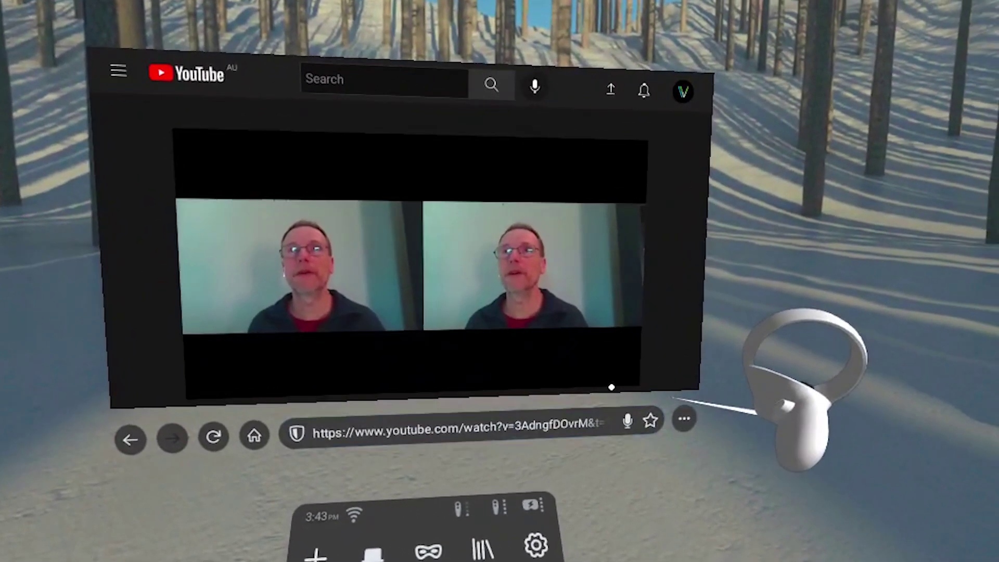
mouse_move(625, 377)
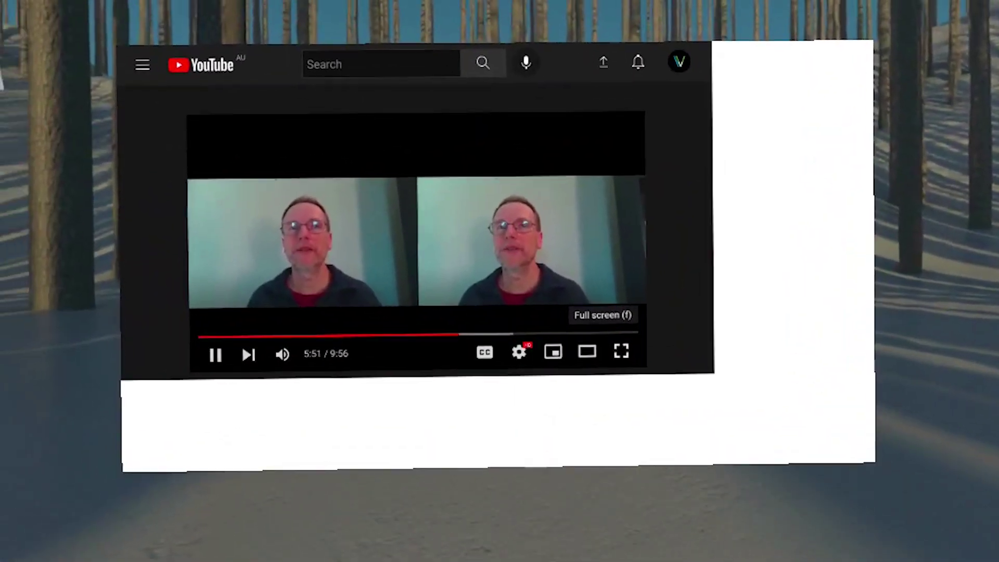
left_click(542, 291)
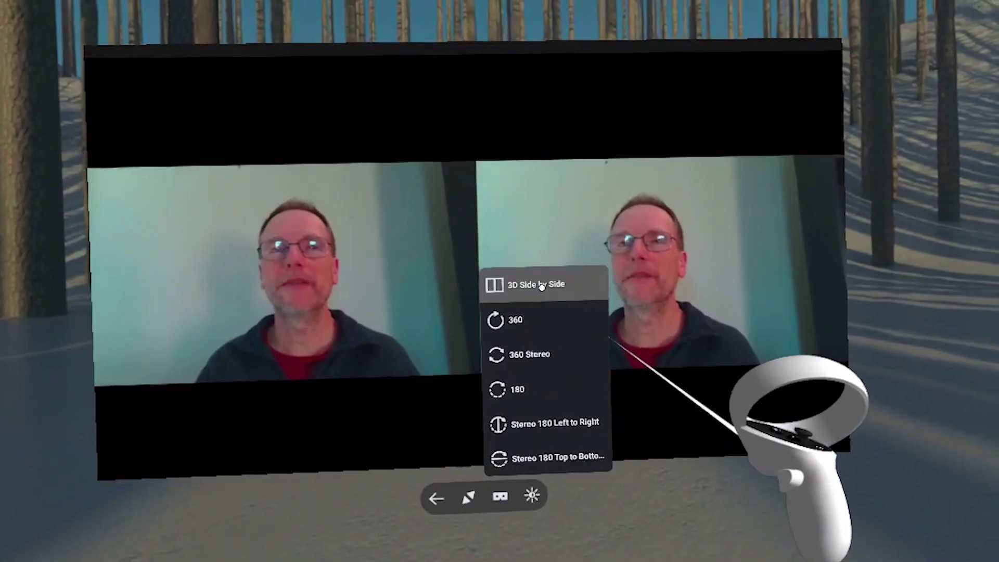
left_click(541, 288)
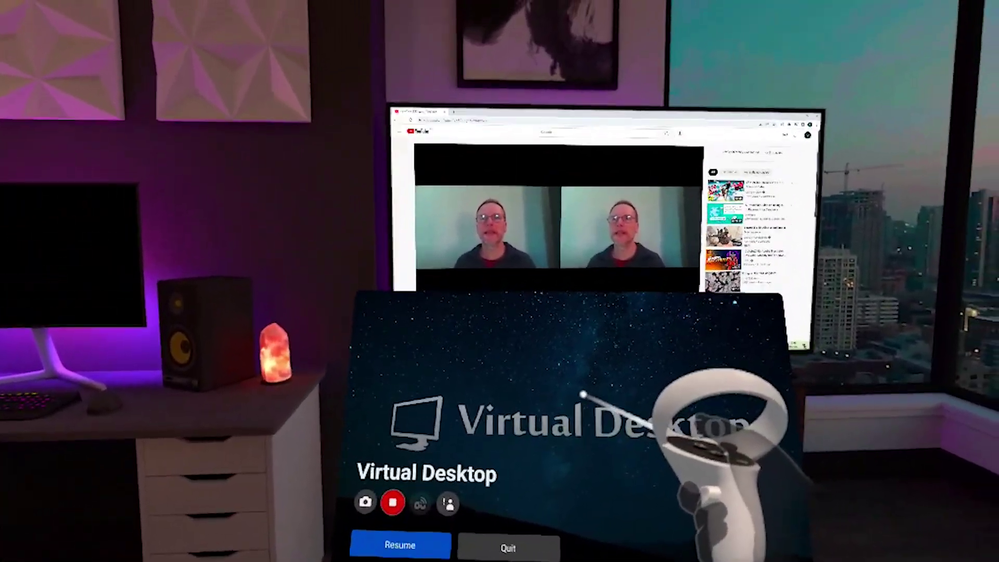
Resume Virtual Desktop, make YouTube fullscreen with F, and enable Full SBS 3D on the virtual screen
left_click(456, 477)
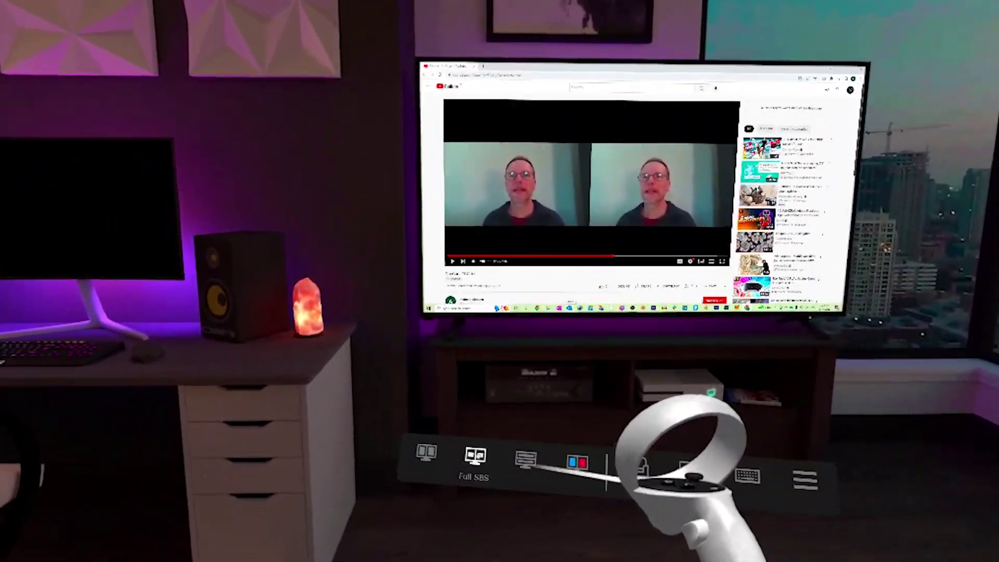
left_click(398, 504)
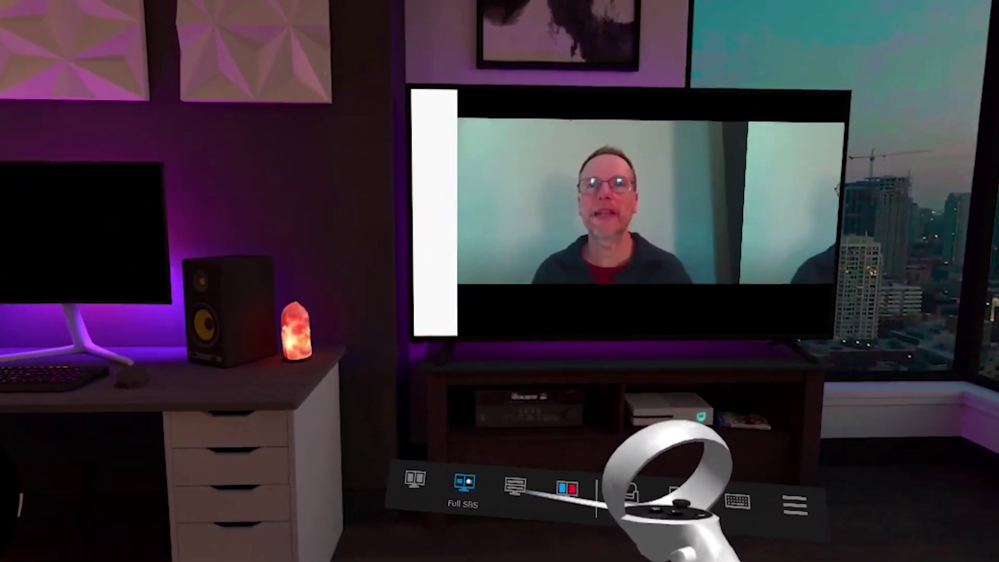
left_click(474, 460)
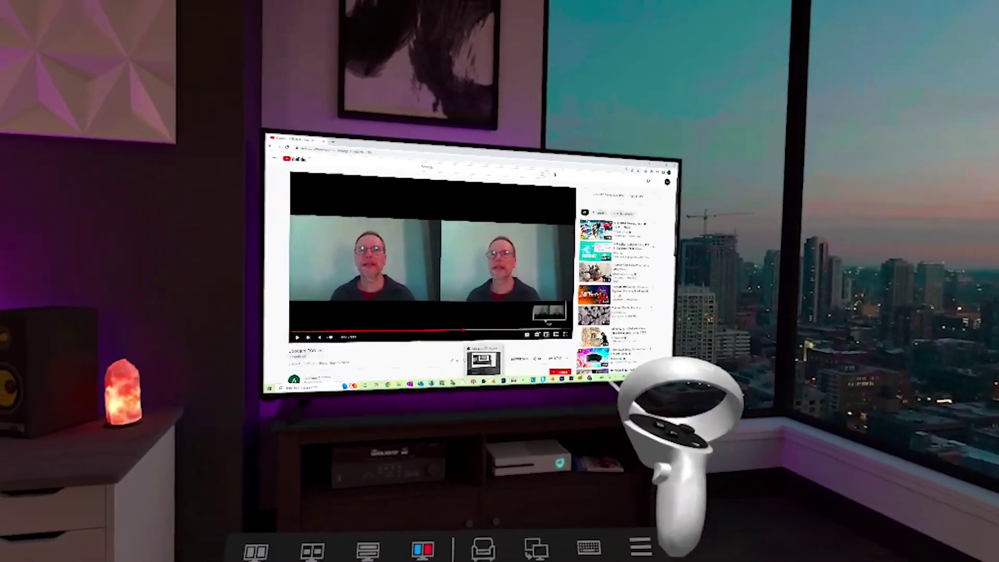
key("f")
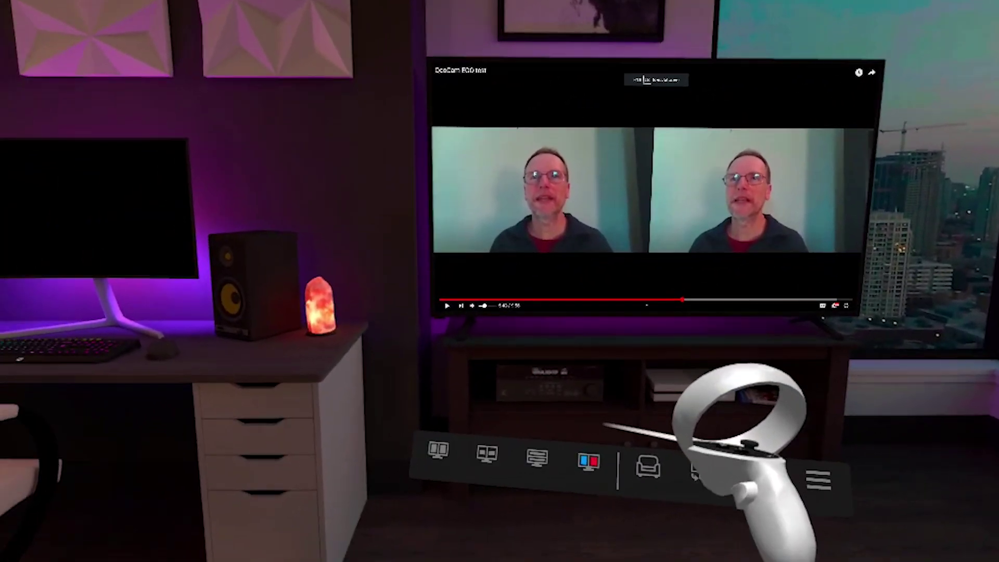
left_click(392, 503)
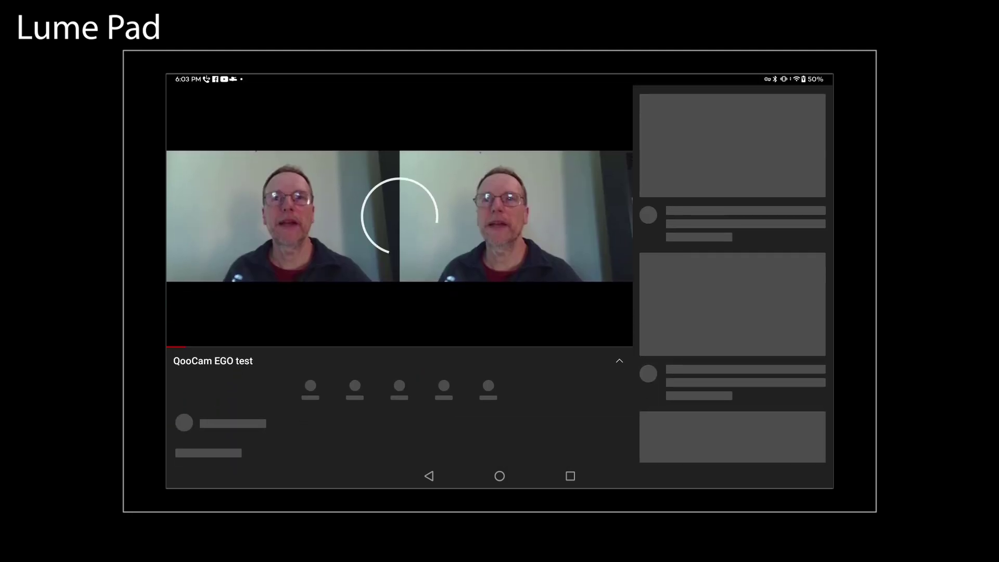
Tap Share on the QooCam EGO test video in LeiaTube
left_click(400, 387)
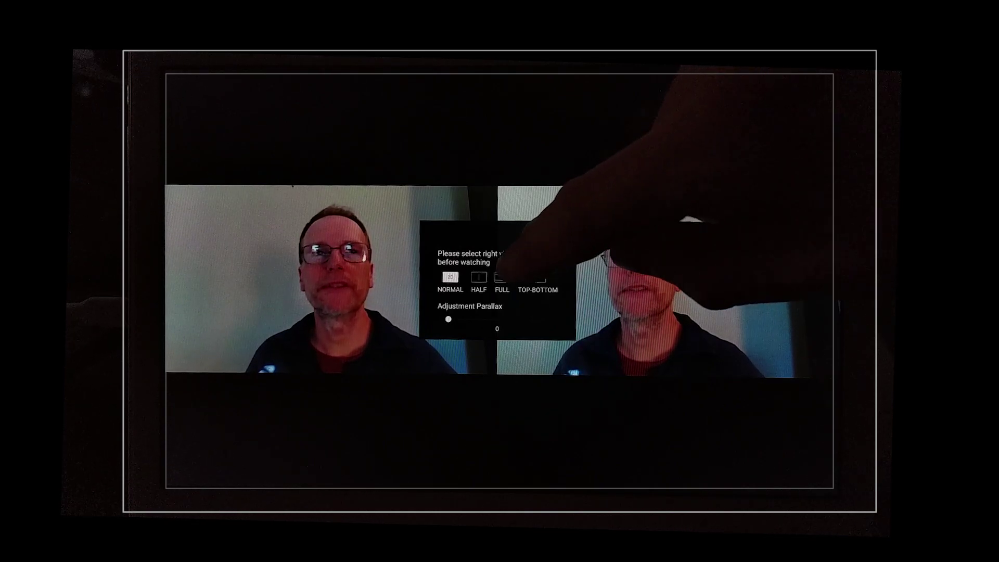
Choose the FULL video format and slide Adjustment Parallax up to 19
left_click(503, 277)
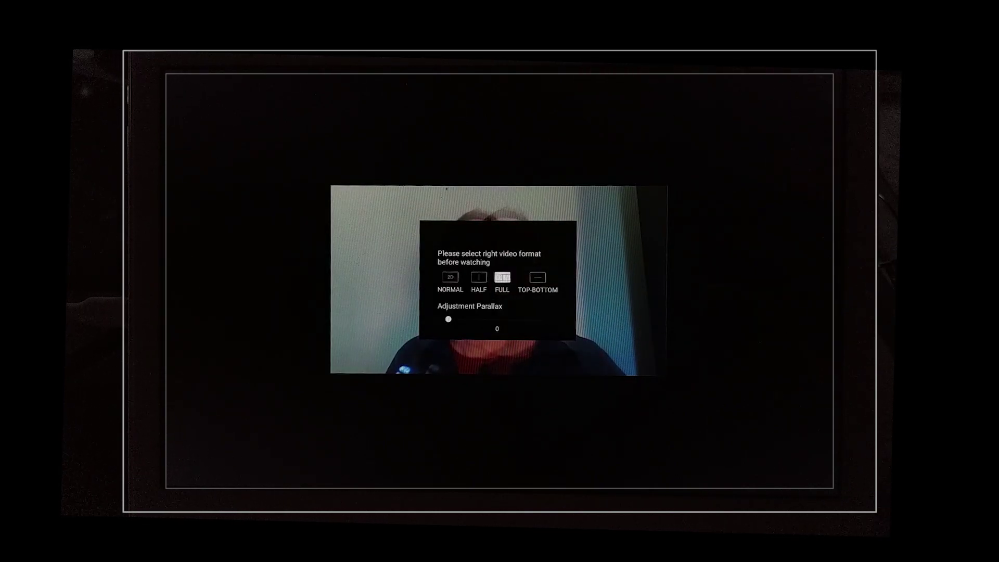
left_click_drag(449, 318, 467, 319)
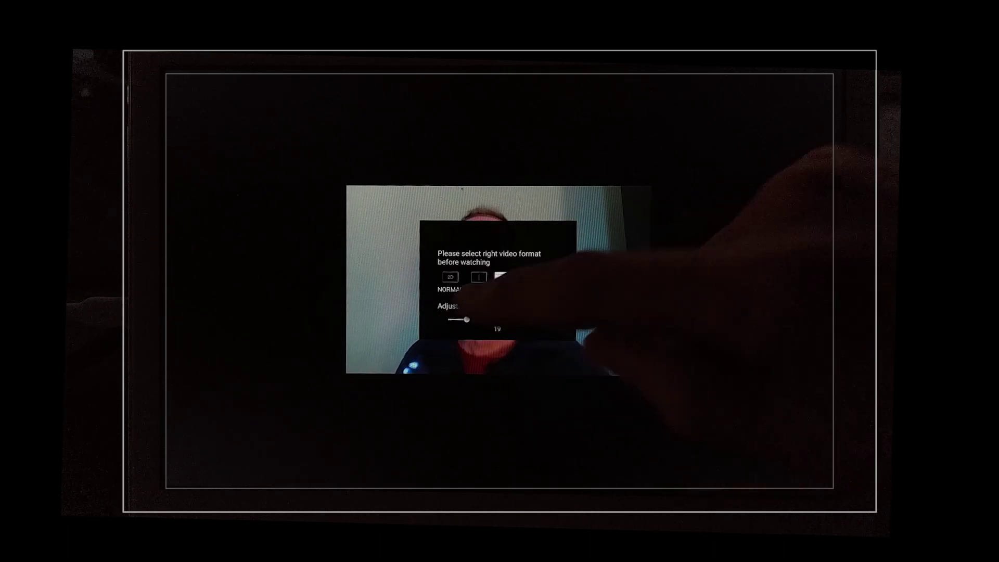